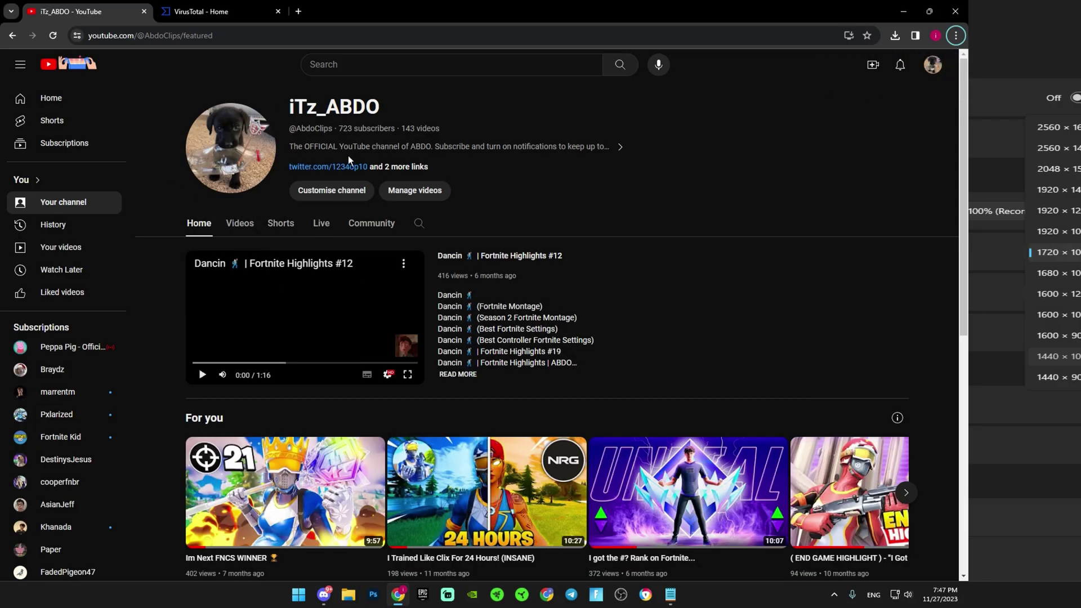
- Show the channel's Videos tab listing its uploaded FPS boost pack videos
left_click(239, 222)
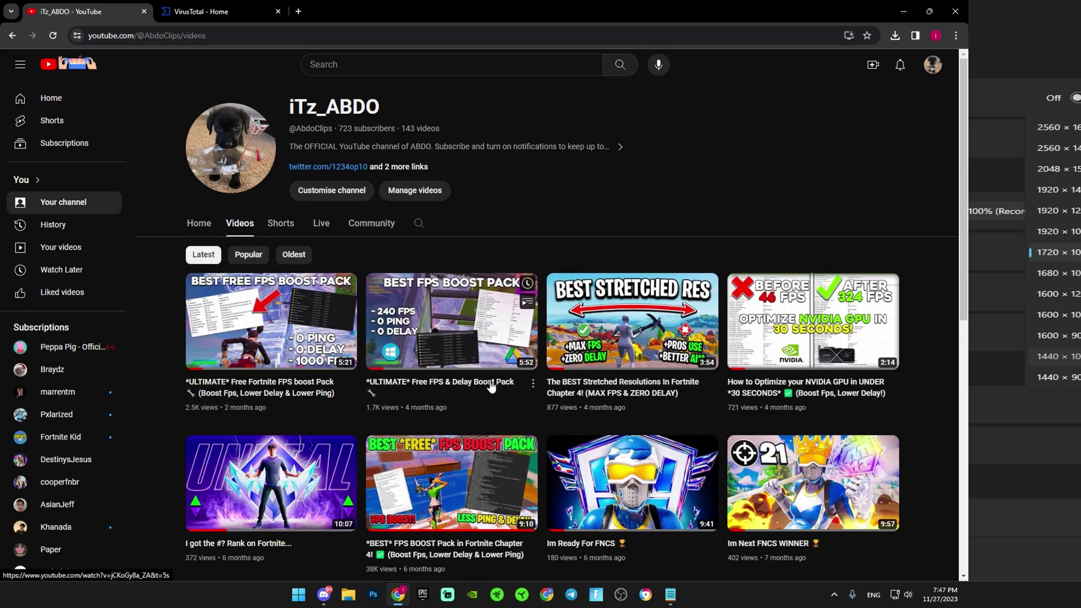
scroll(494, 377, "down", 2)
scroll(493, 377, "down", 3)
scroll(506, 389, "down", 3)
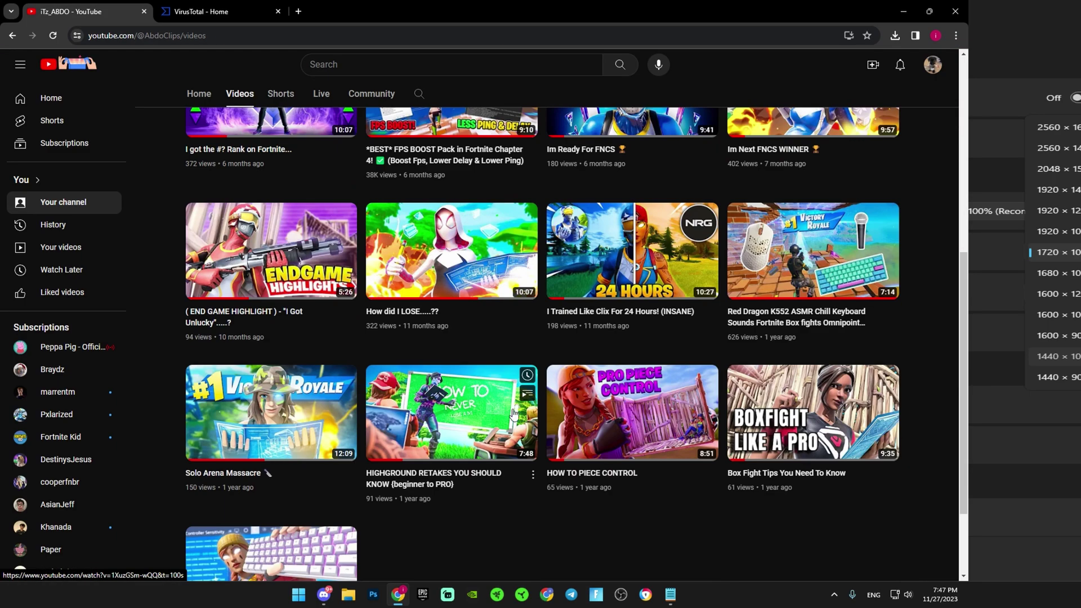
scroll(530, 411, "up", 1)
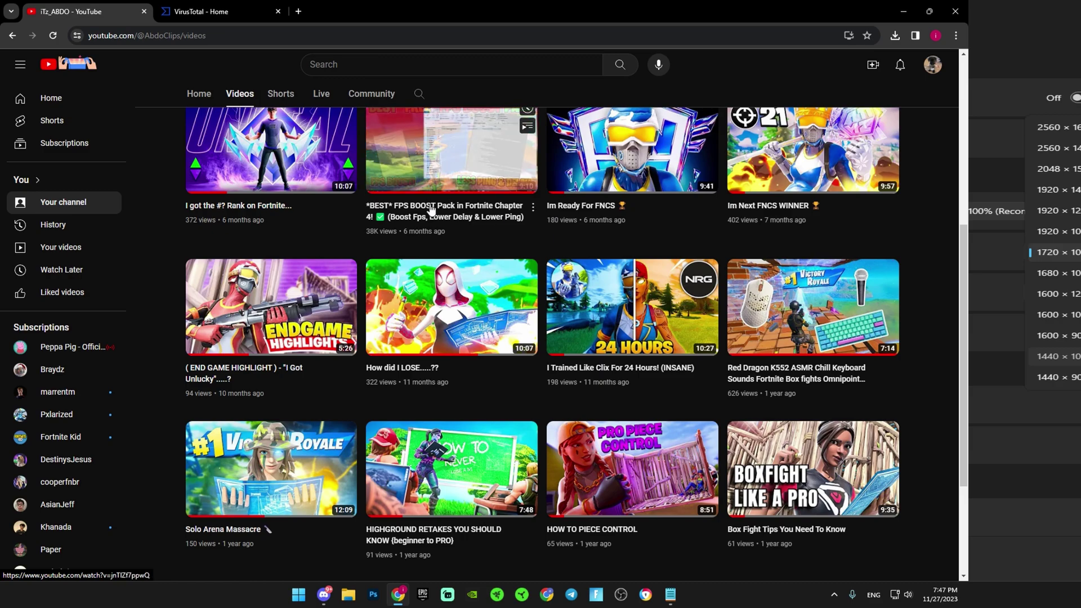
- Open the *BEST* FPS BOOST Pack video and follow its description's drive.google.com link
left_click(452, 169)
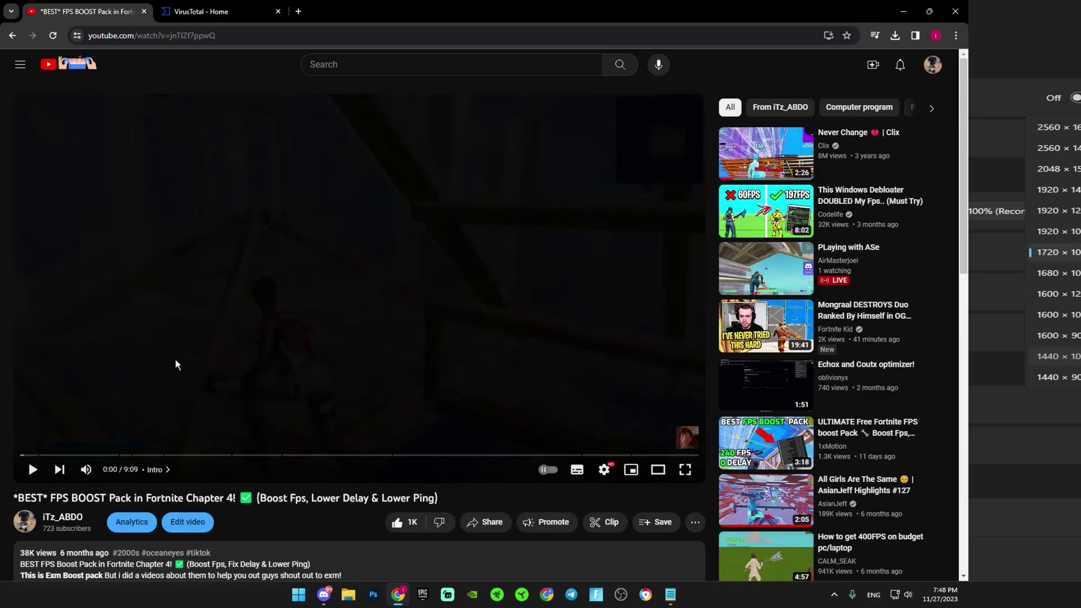
scroll(366, 409, "down", 2)
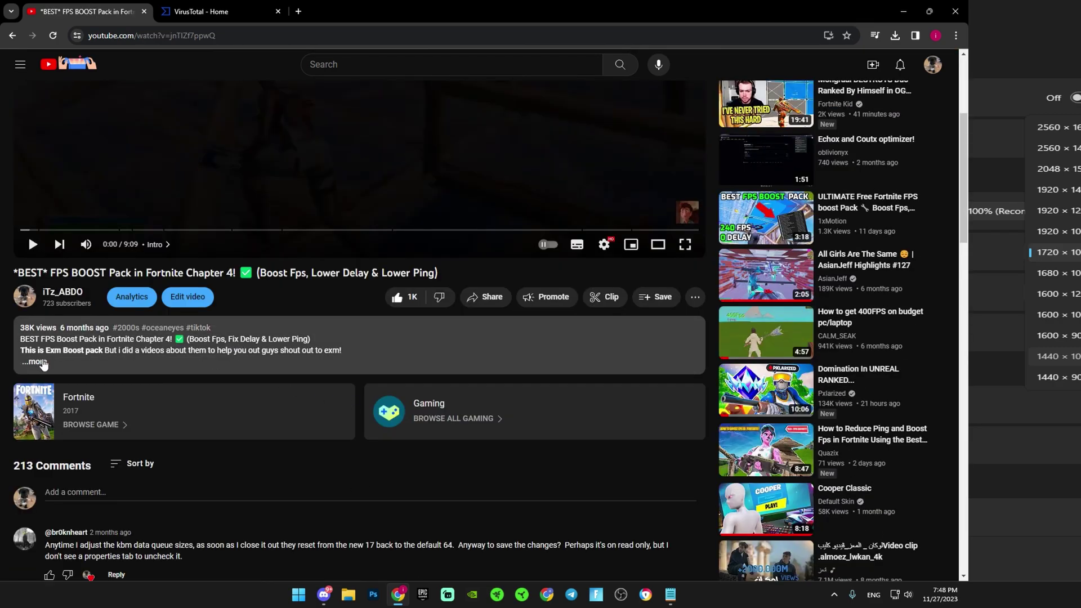
left_click(37, 361)
scroll(194, 337, "down", 2)
left_click_drag(269, 259, 71, 260)
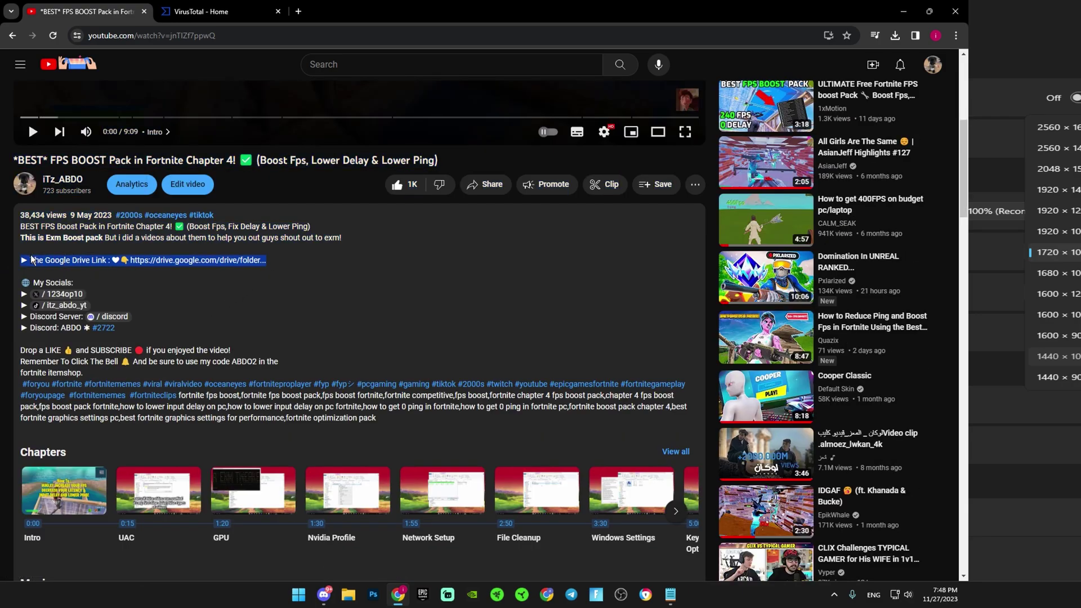
mouse_move(72, 260)
left_mouse_down()
mouse_move(111, 261)
mouse_move(89, 261)
left_mouse_up()
left_click(27, 269)
- Select the FPS Boost Pack *ALL FILES* folder and view its options without downloading
left_click(169, 261)
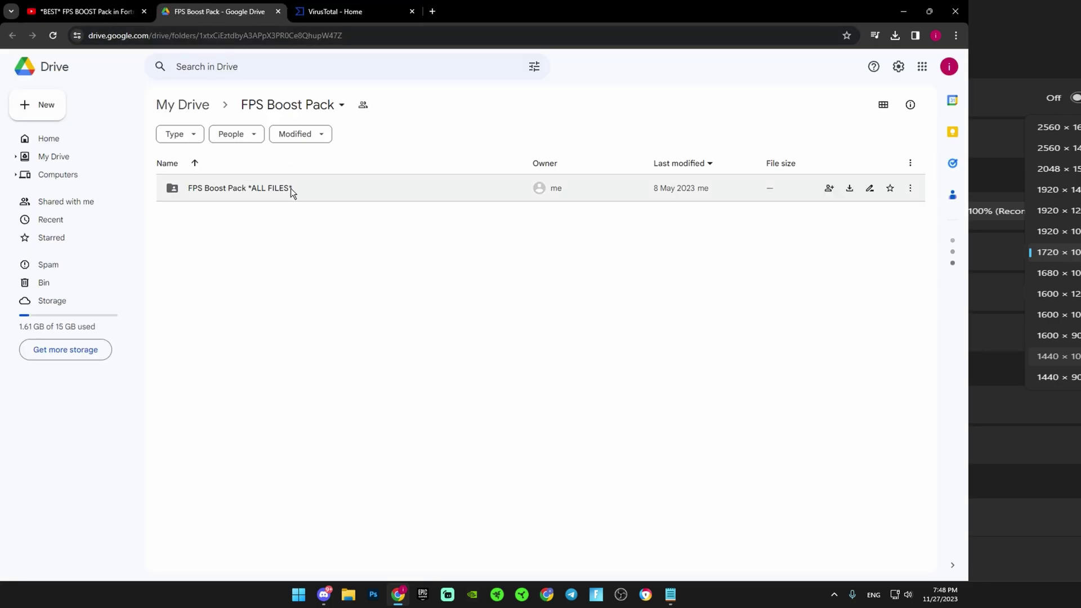
left_click(291, 194)
right_click(290, 189)
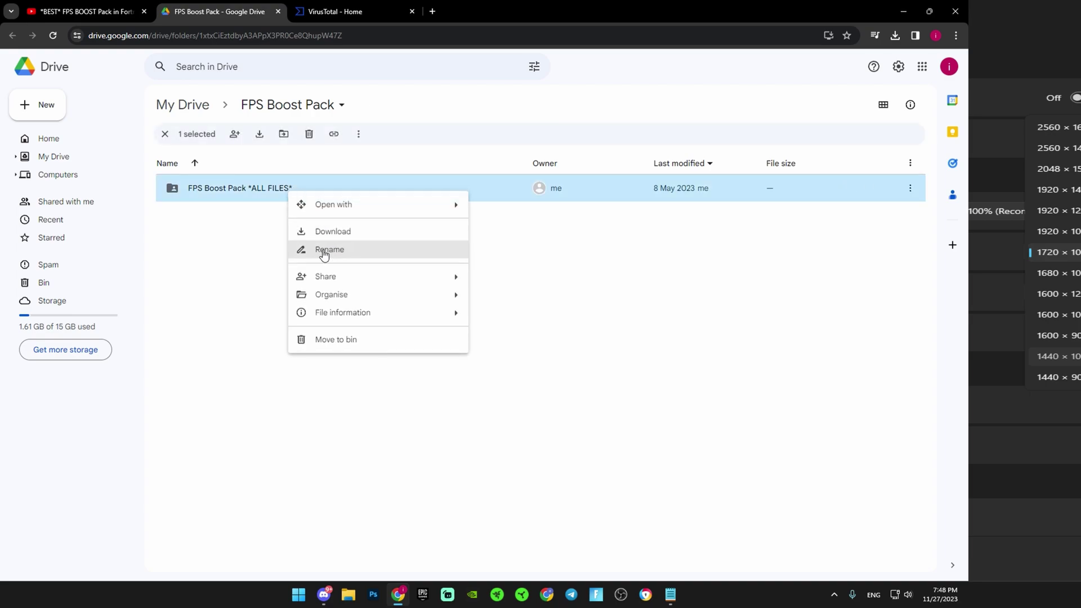
left_click(215, 249)
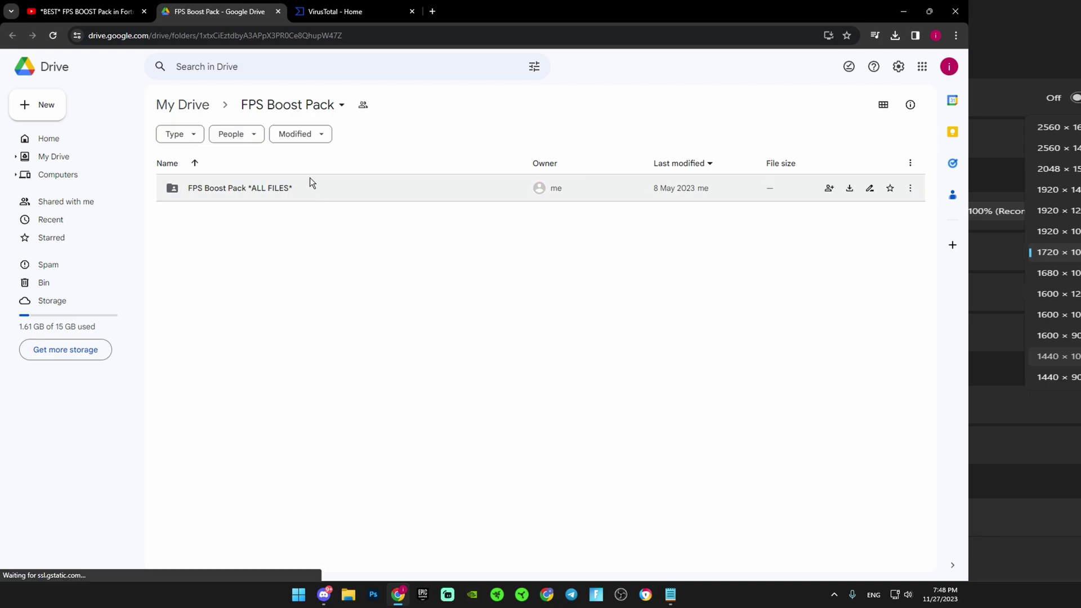
- Select ABDO Free Utility 1.4.bat in Downloads, then minimize File Explorer
left_click(348, 595)
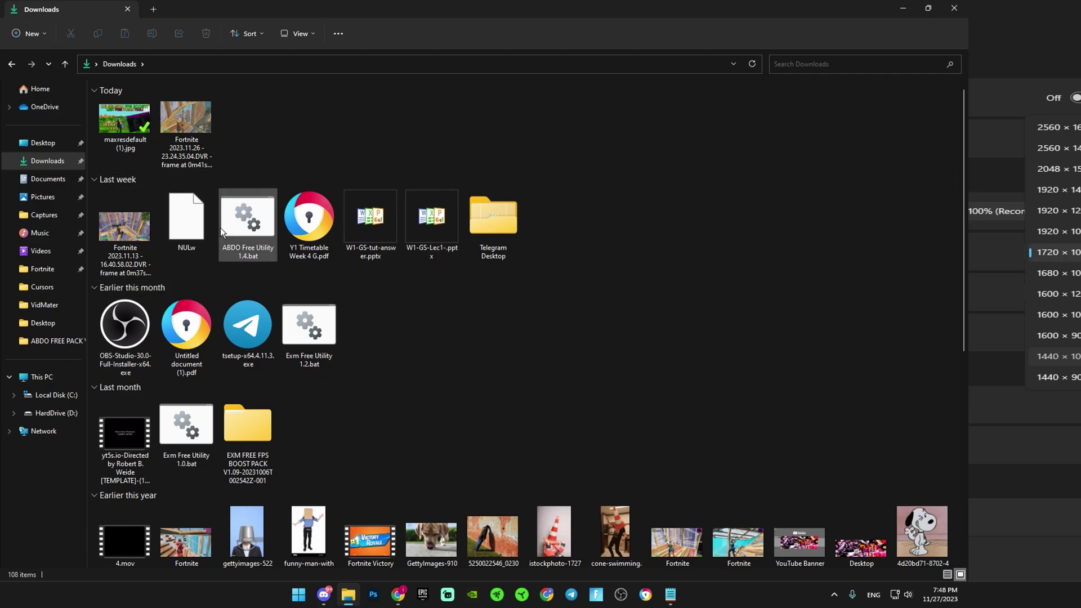
left_click(248, 224)
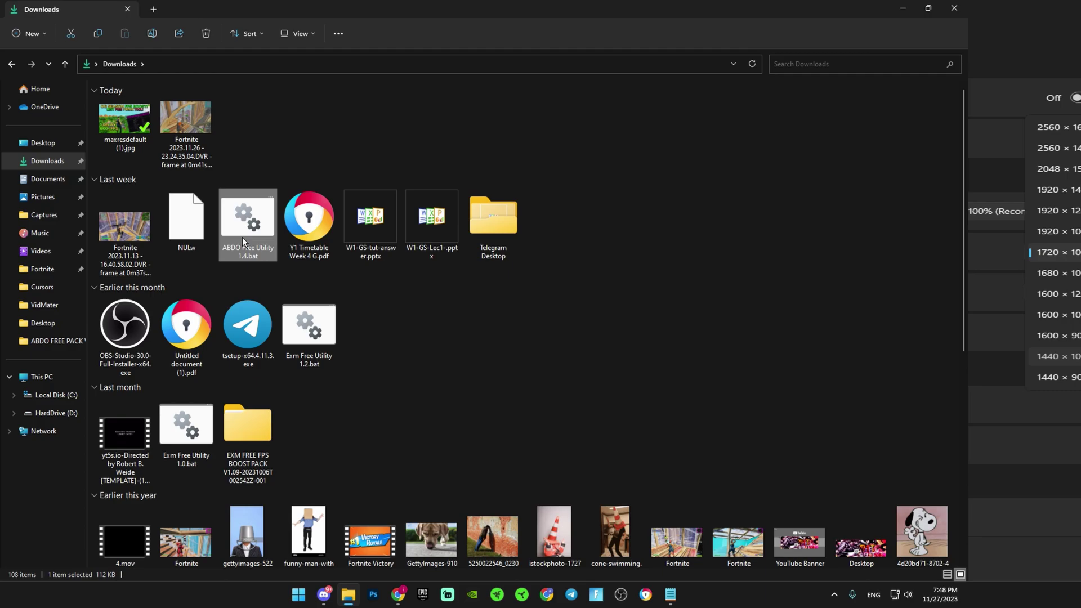
right_click(242, 237)
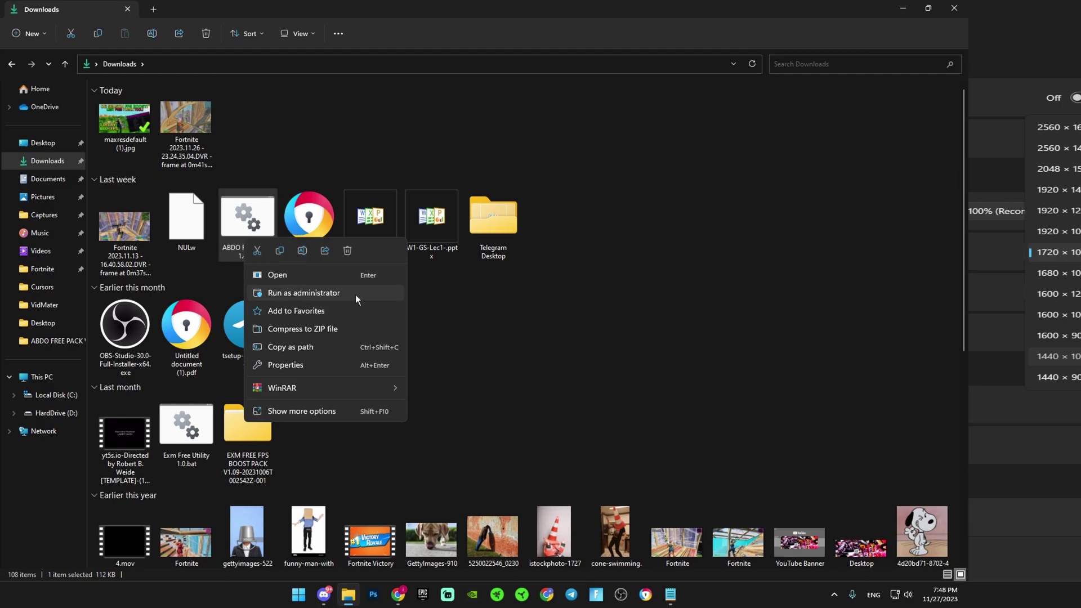
left_click(472, 168)
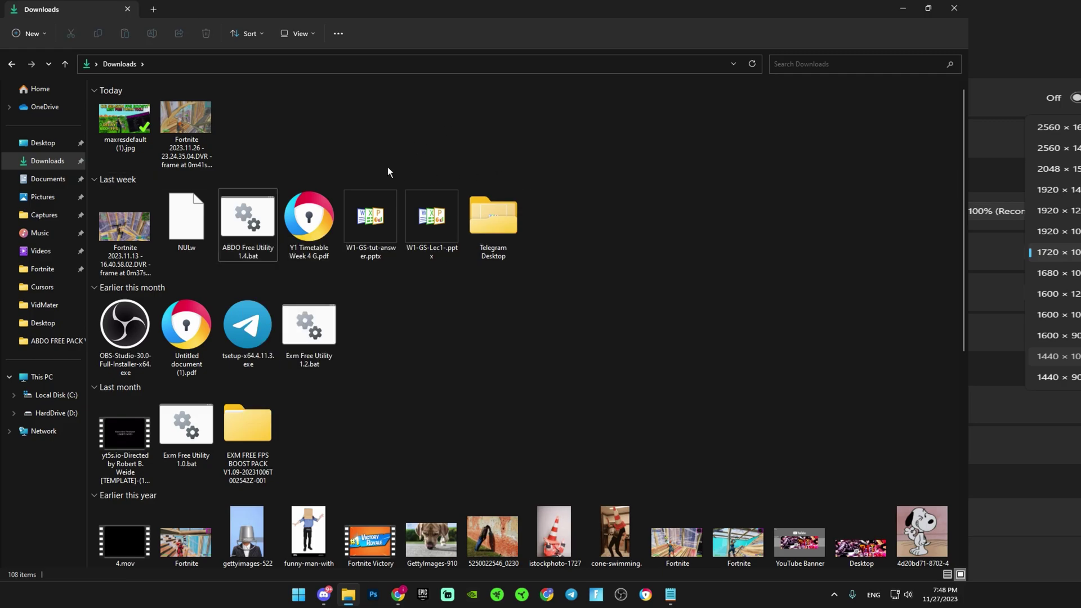
left_click(247, 226)
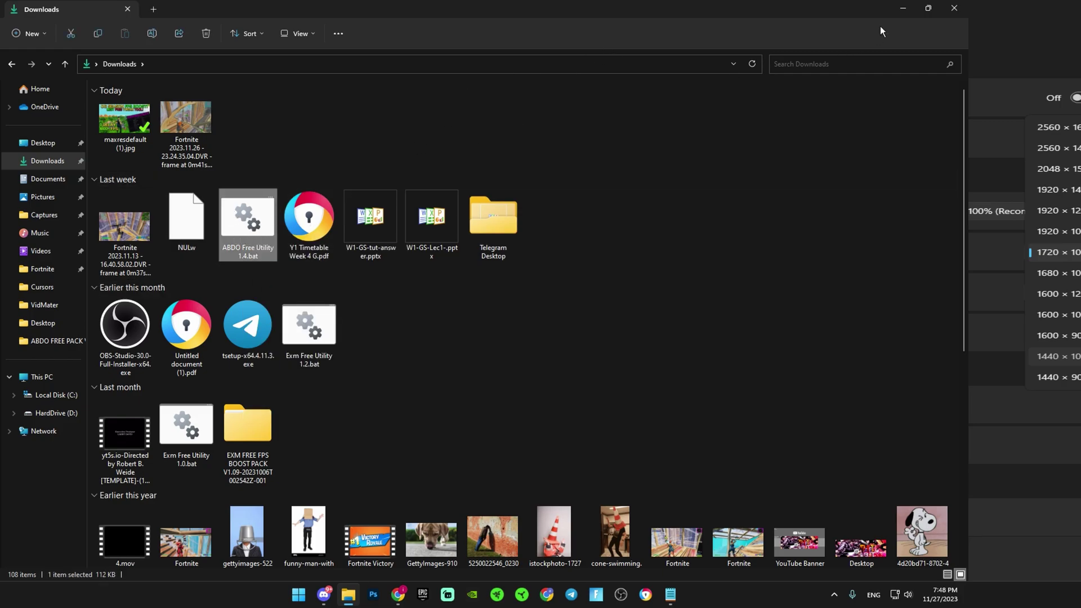
left_click(909, 8)
- Drop ABDO Free Utility 1.4.bat onto the VirusTotal upload page to scan it
left_click(334, 11)
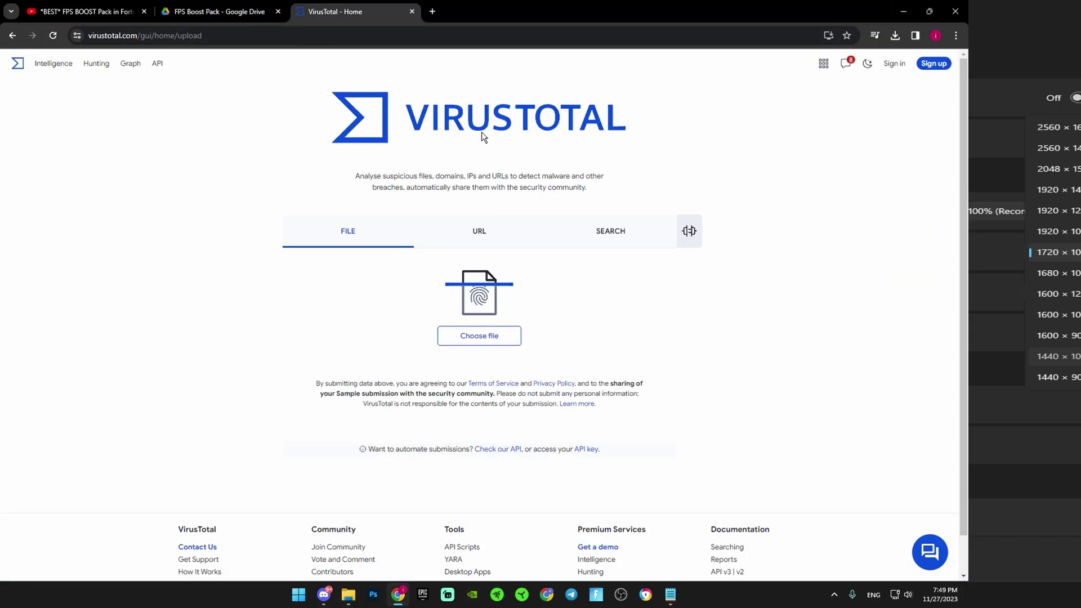
left_click(348, 595)
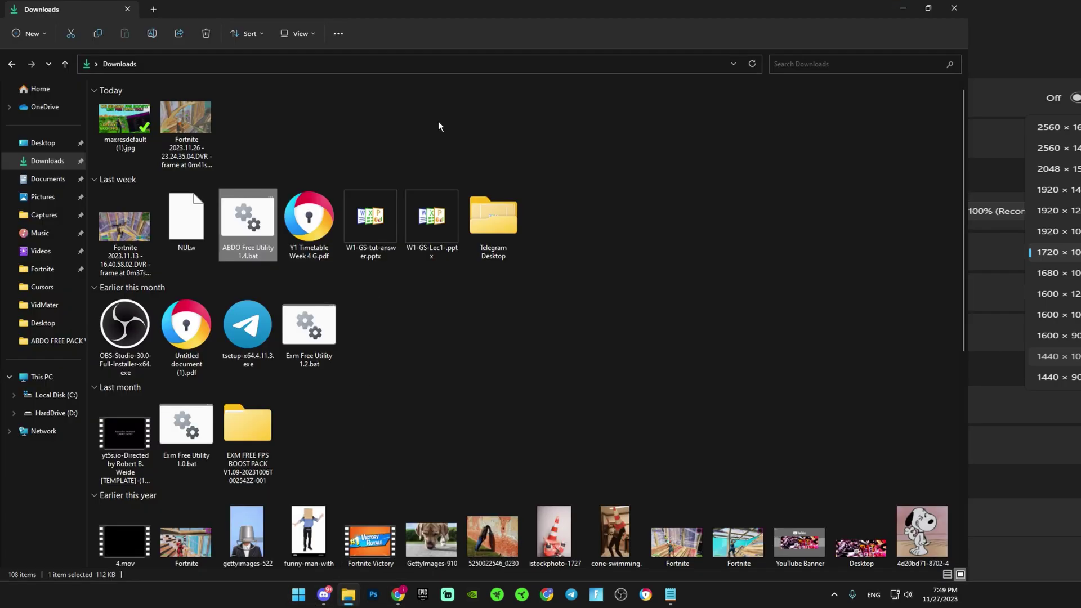
left_click(928, 8)
left_click_drag(431, 241, 489, 351)
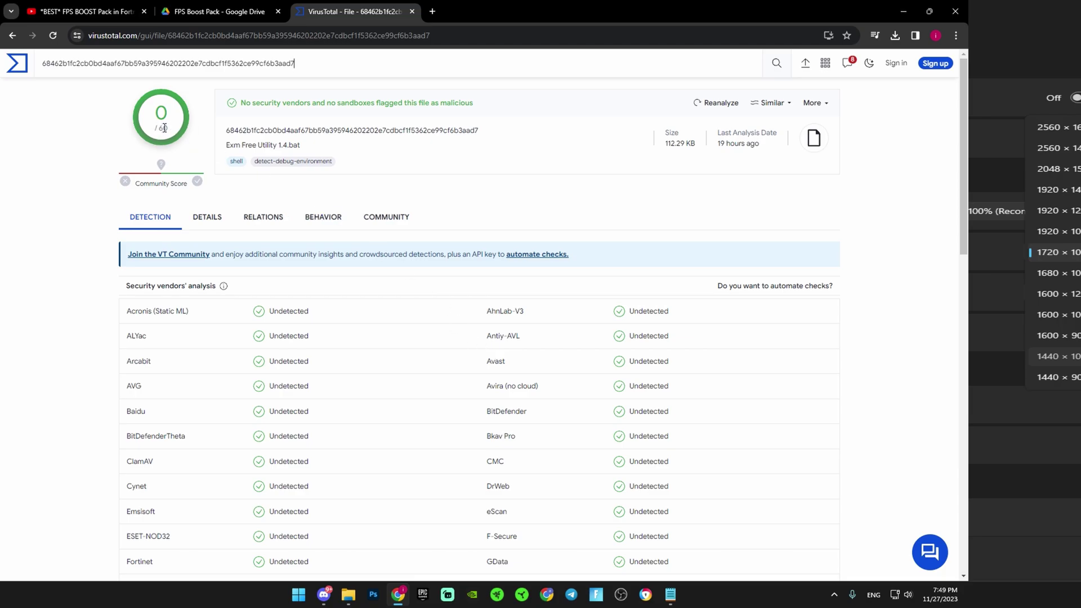
scroll(293, 294, "down", 3)
scroll(307, 278, "down", 3)
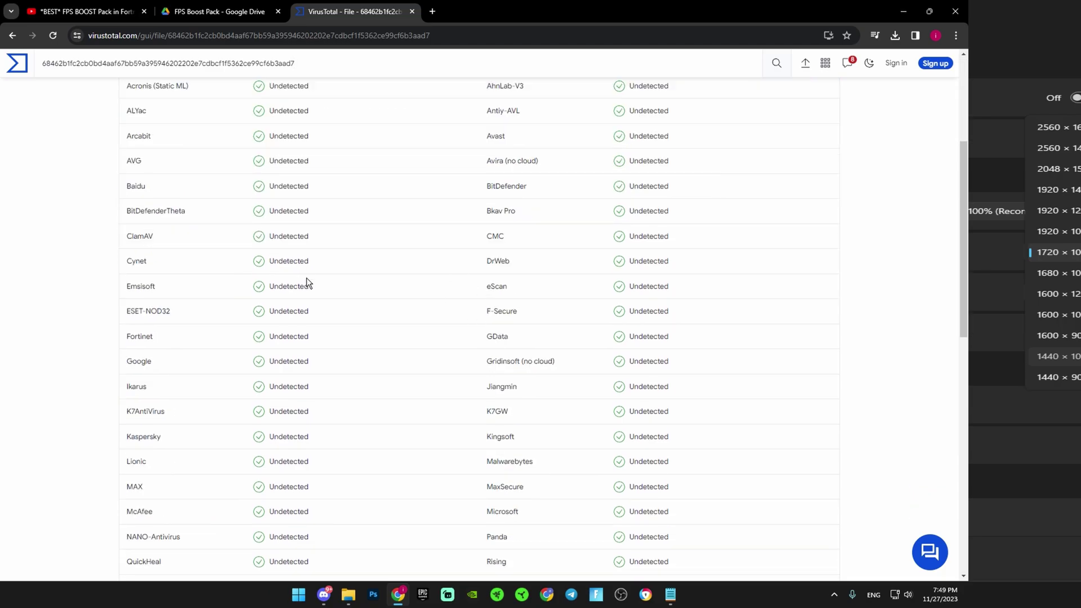
scroll(328, 275, "down", 3)
scroll(382, 328, "down", 2)
scroll(382, 328, "down", 3)
scroll(390, 373, "up", 4)
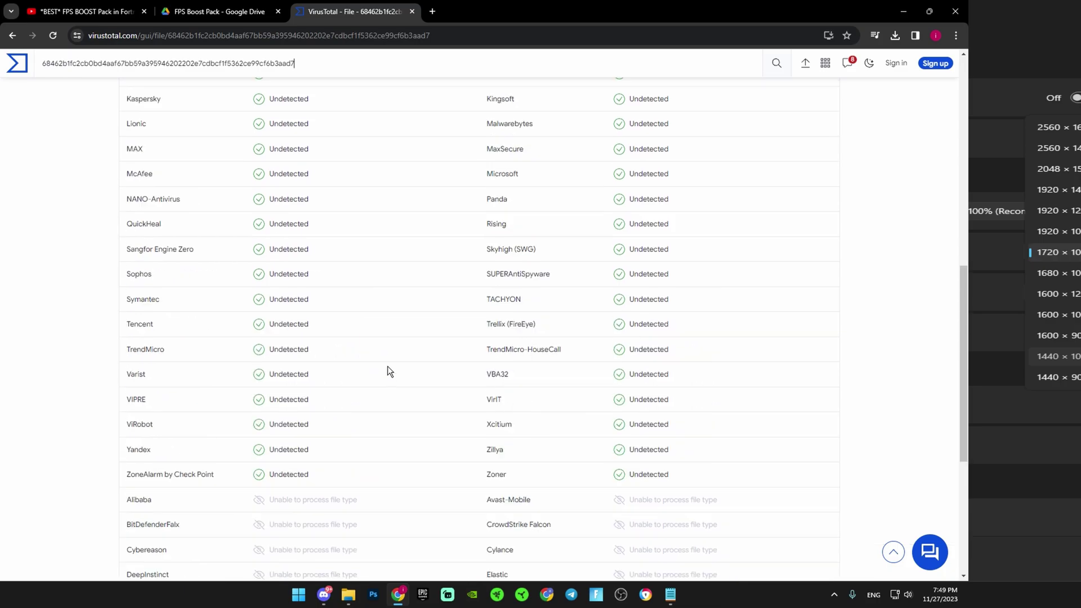
scroll(388, 366, "up", 4)
scroll(388, 314, "up", 5)
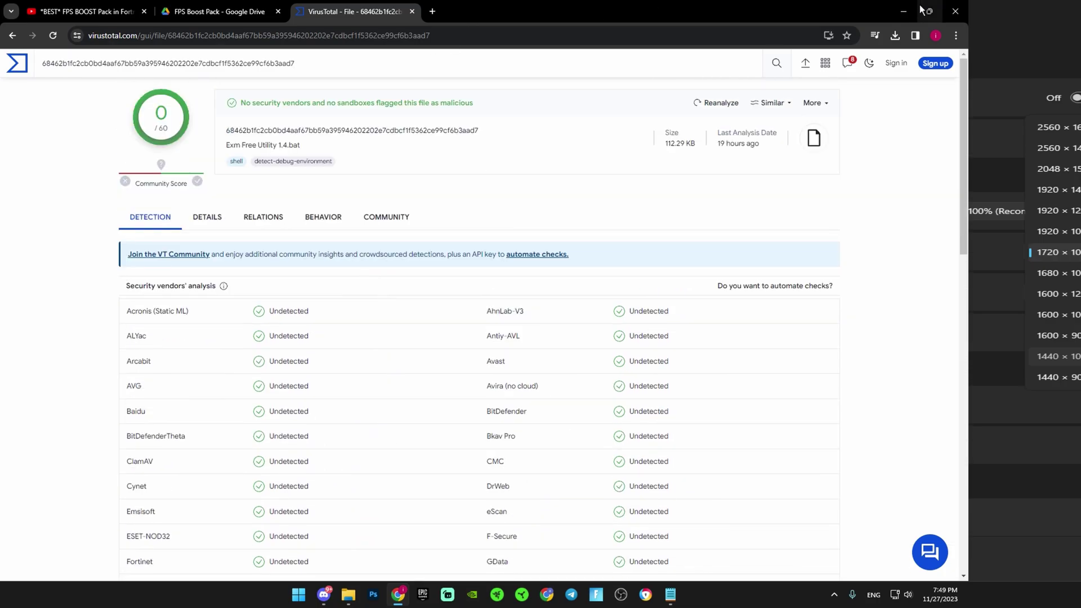
- Run ABDO Free Utility 1.4.bat as administrator and confirm creating a system restore point
left_click(348, 594)
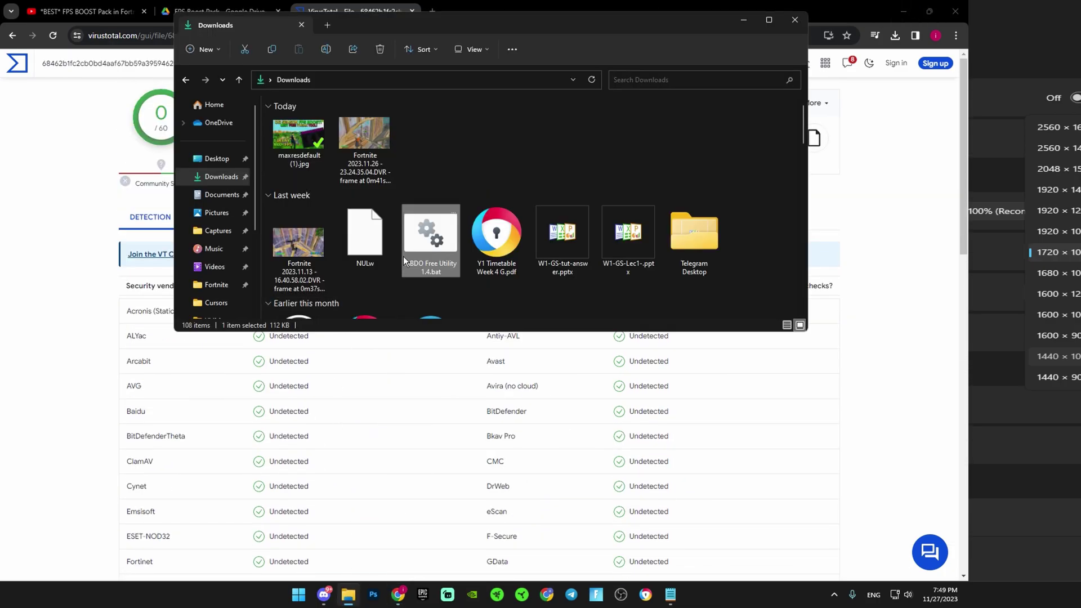
right_click(429, 241)
left_click(462, 290)
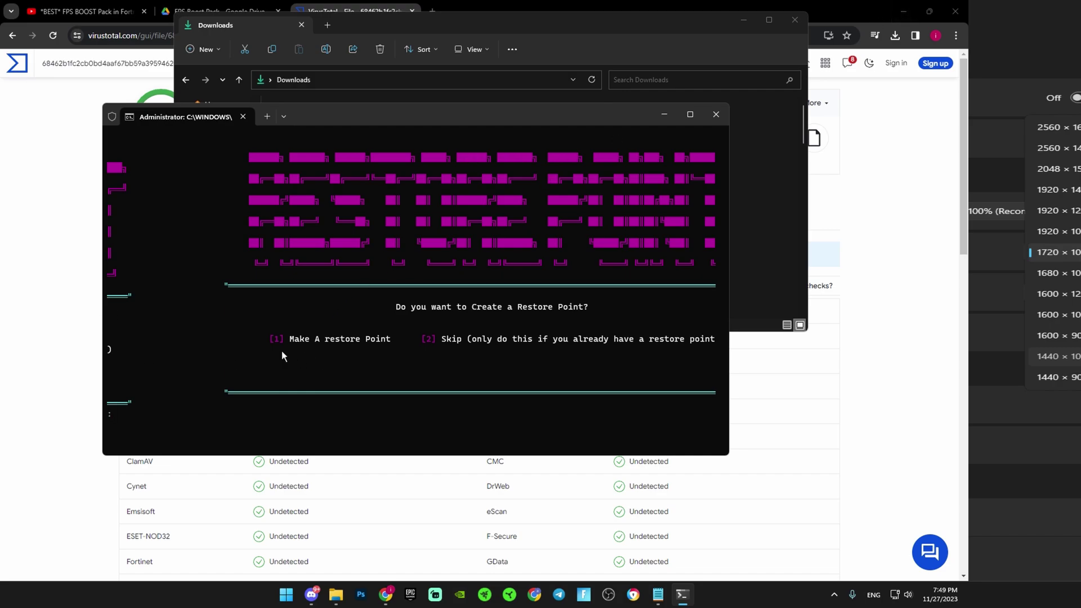
type("1")
key("Return")
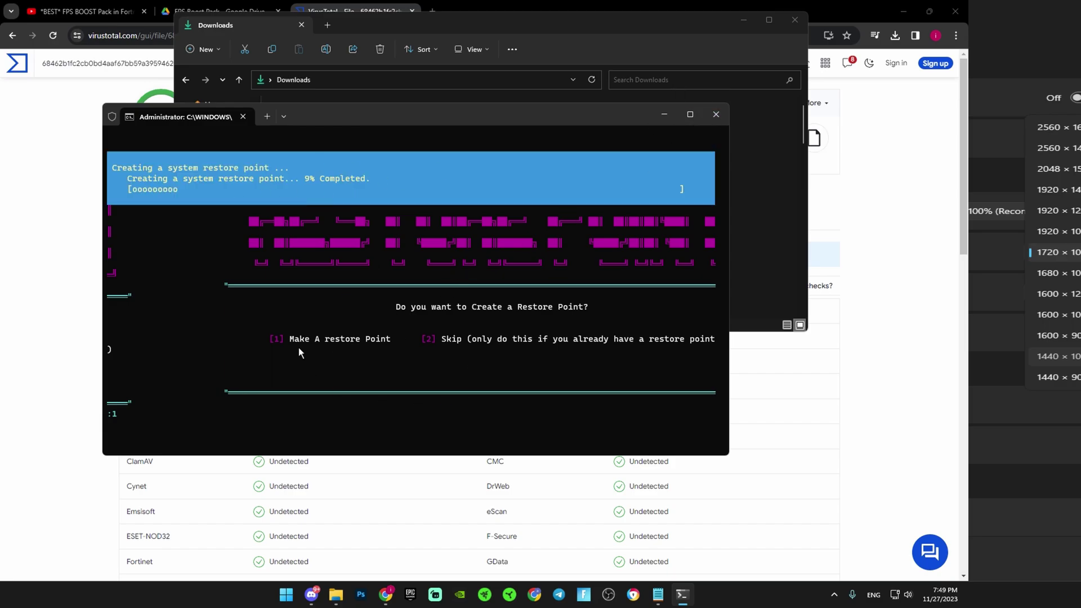
- Maximize the utility's terminal window while its resources finish downloading
left_click(82, 11)
left_click(682, 595)
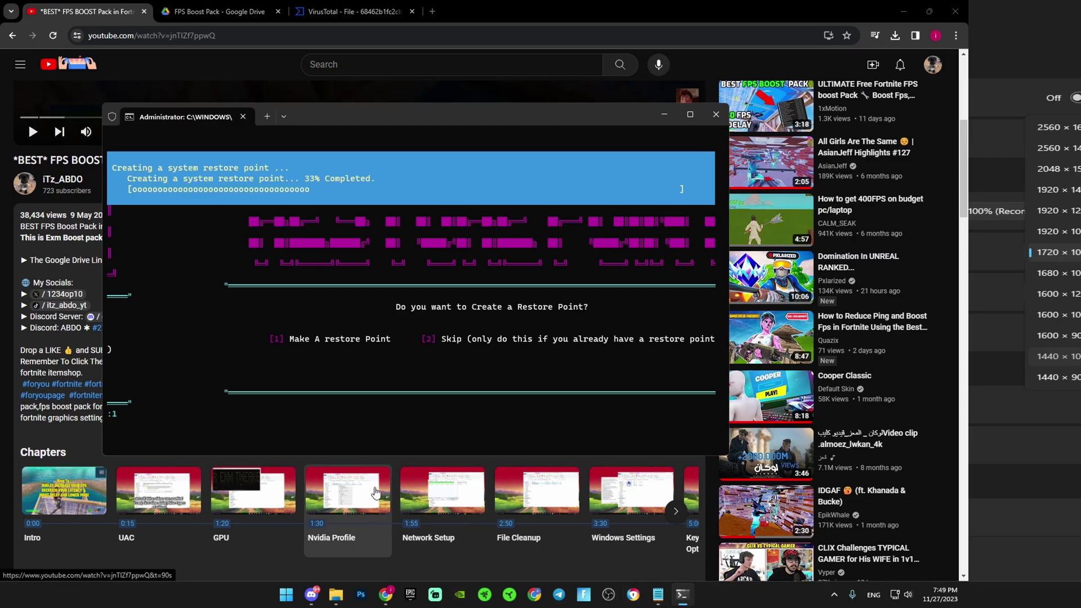
left_click(690, 114)
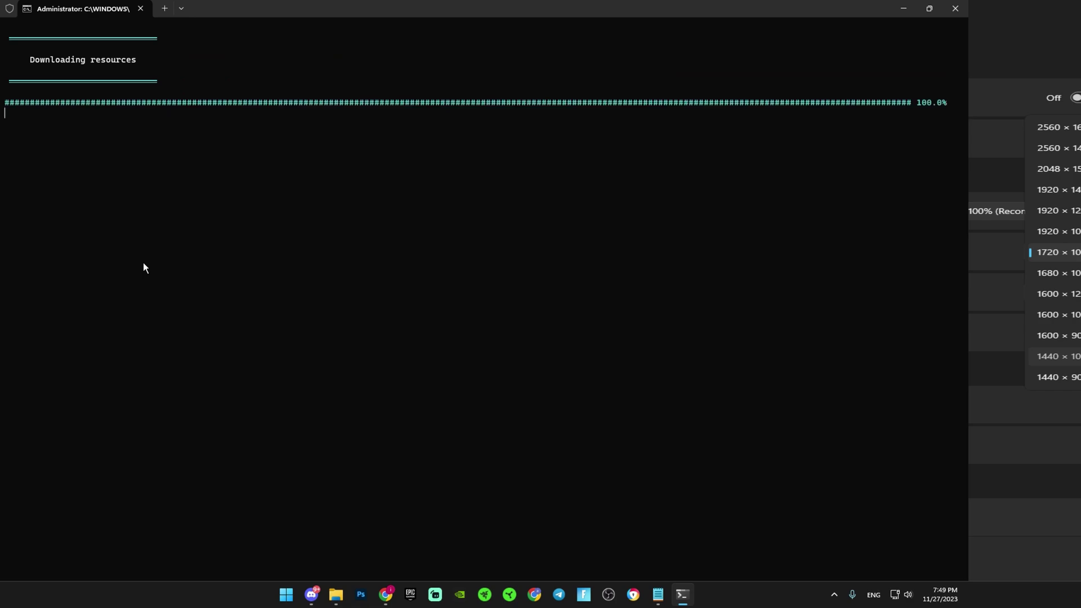
left_click(929, 9)
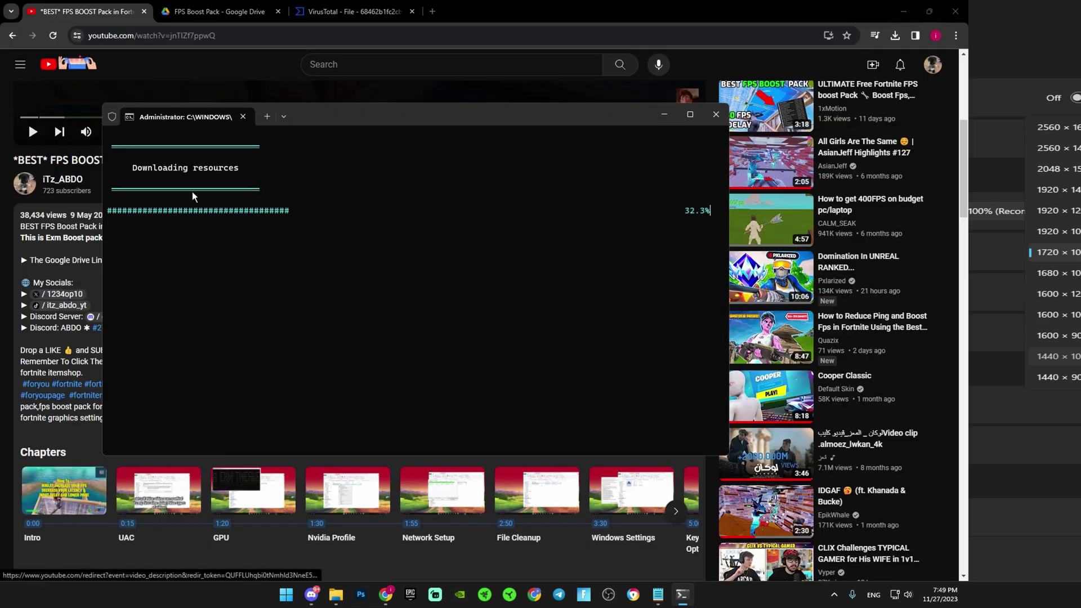
left_click(686, 118)
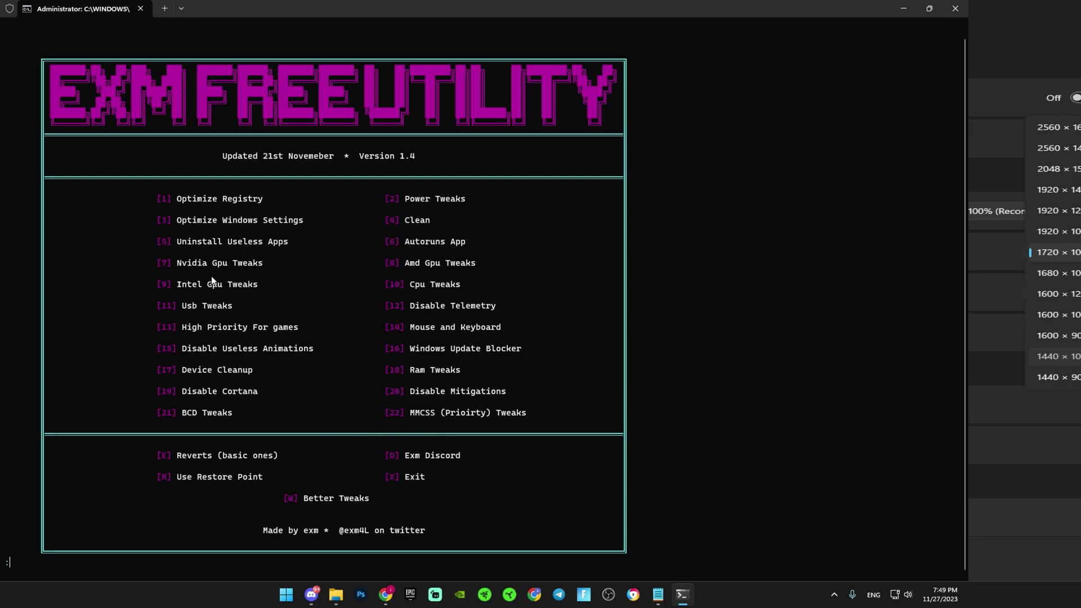
type("13")
- Run option 13, High Priority For games, then return to the menu and start Power Tweaks
key("Return")
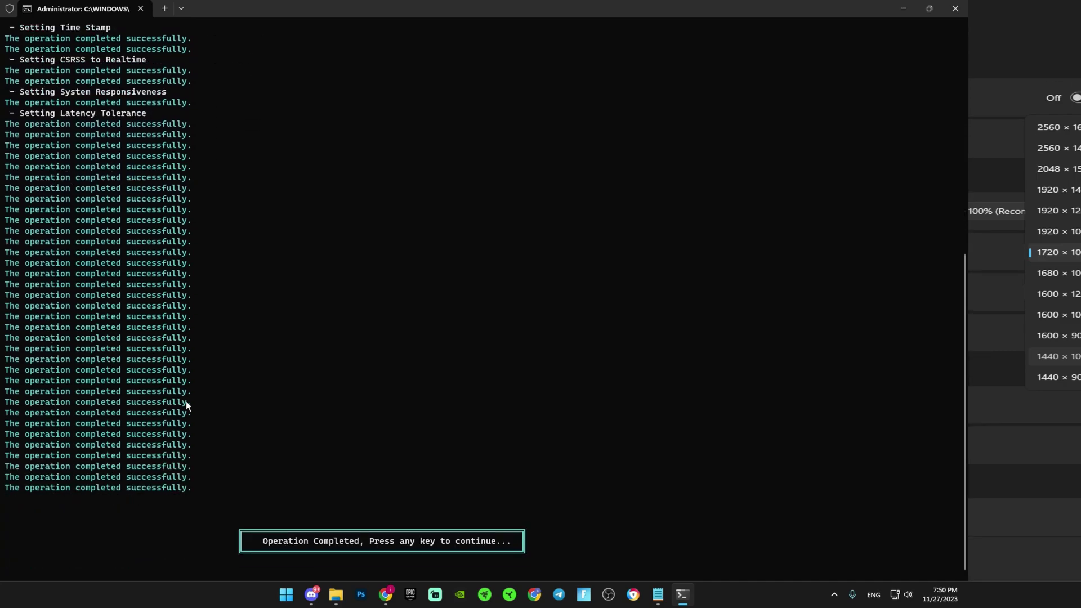
key("Return")
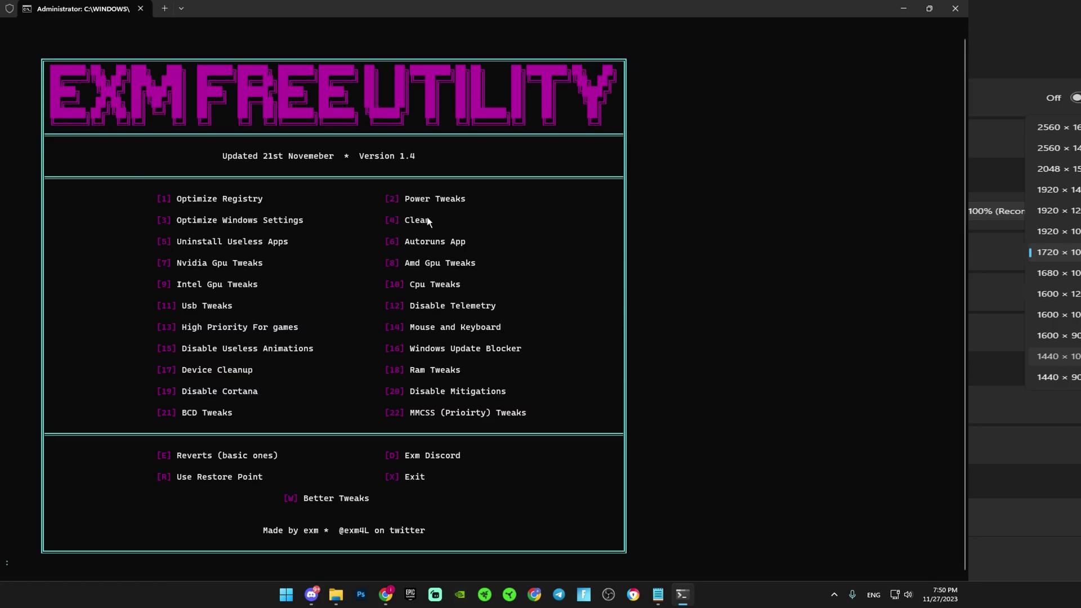
type("2")
key("Return")
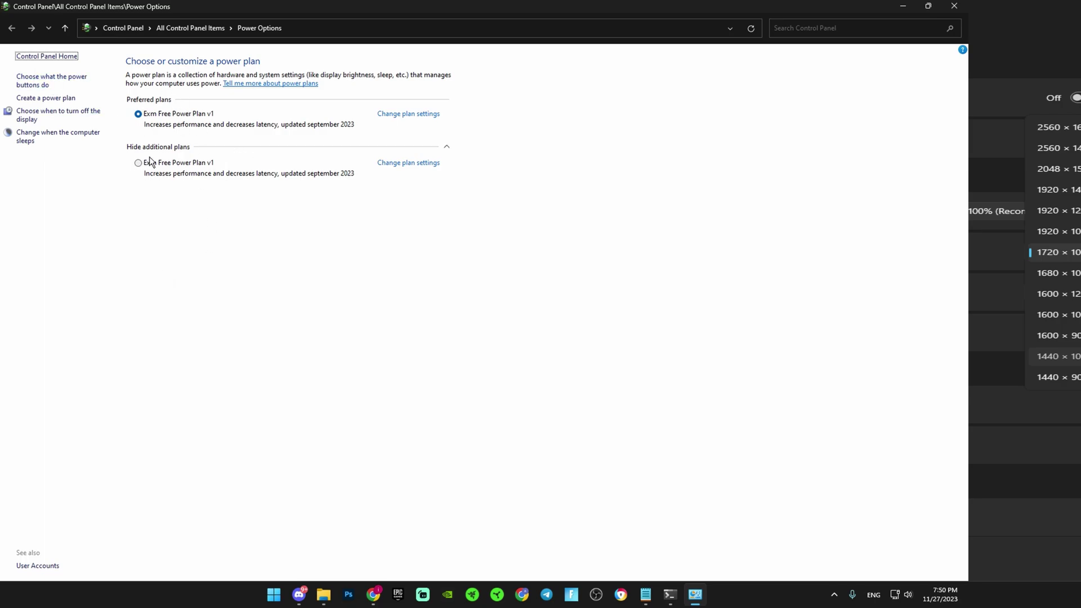
- Remove the extra Exm Free Power Plan v1, close Control Panel, and return to the menu
left_click(406, 162)
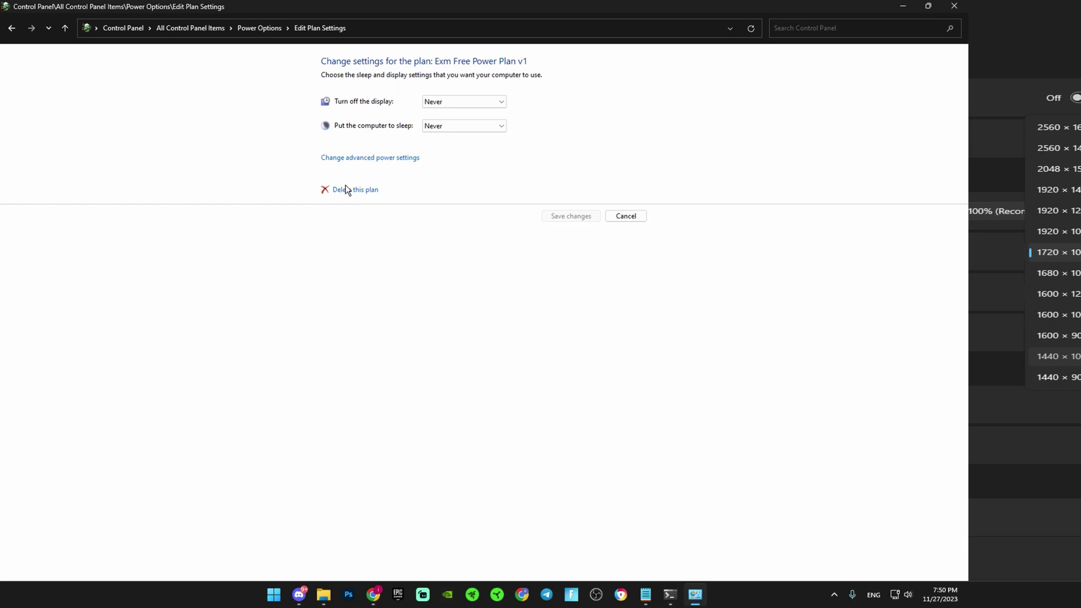
left_click(345, 188)
left_click(506, 310)
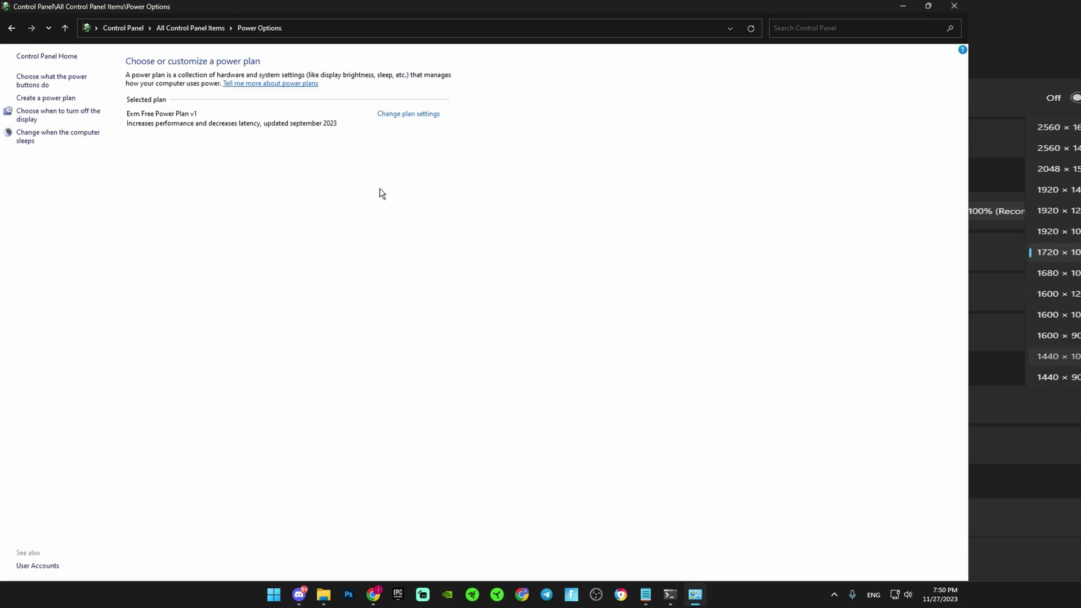
left_click(954, 6)
key("Return")
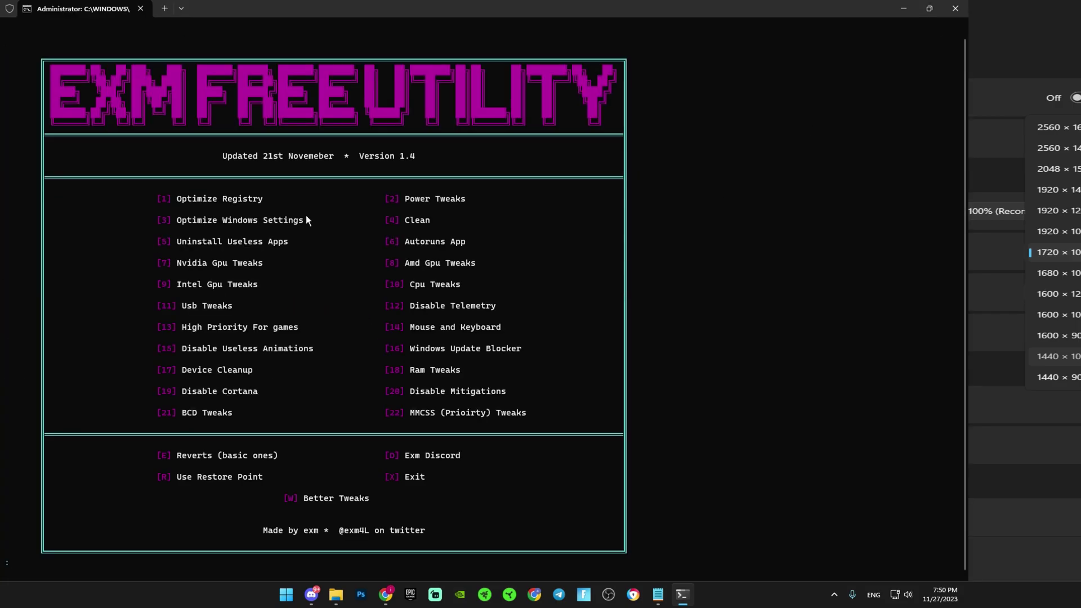
type("12")
- Run option 12, Disable Telemetry, then return to the main menu
key("Return")
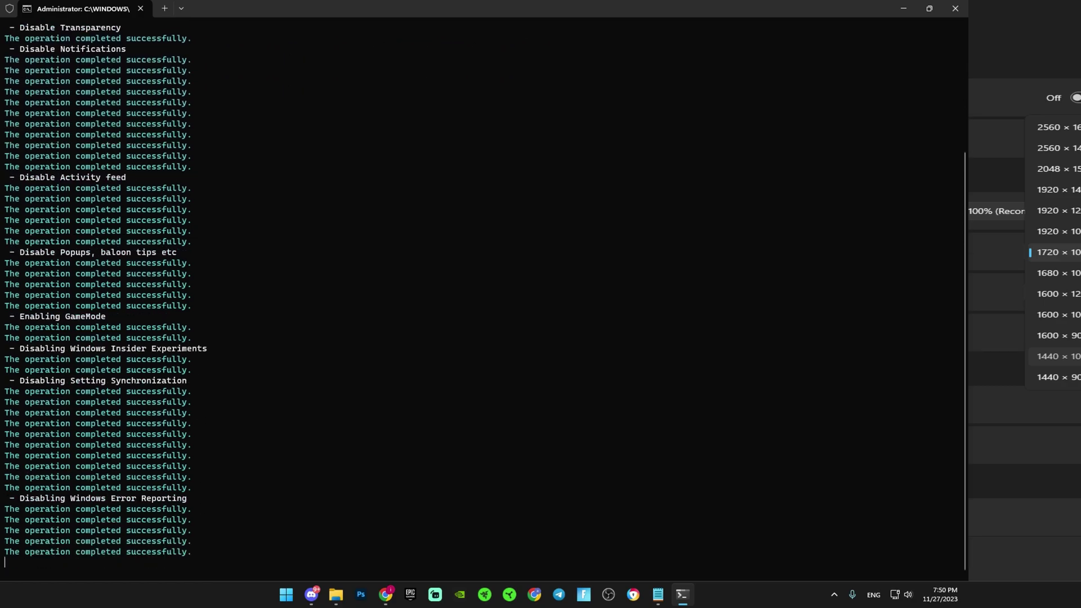
key("Return")
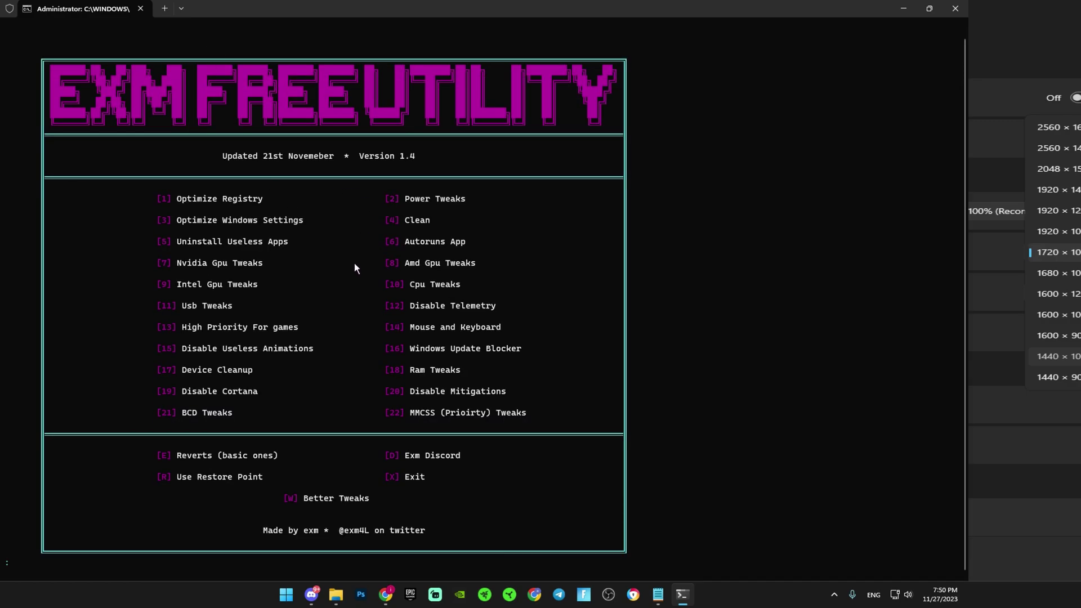
type("4")
- Run option 4, Clean, removing temp, log, cache and Recycle Bin files, then return
key("Return")
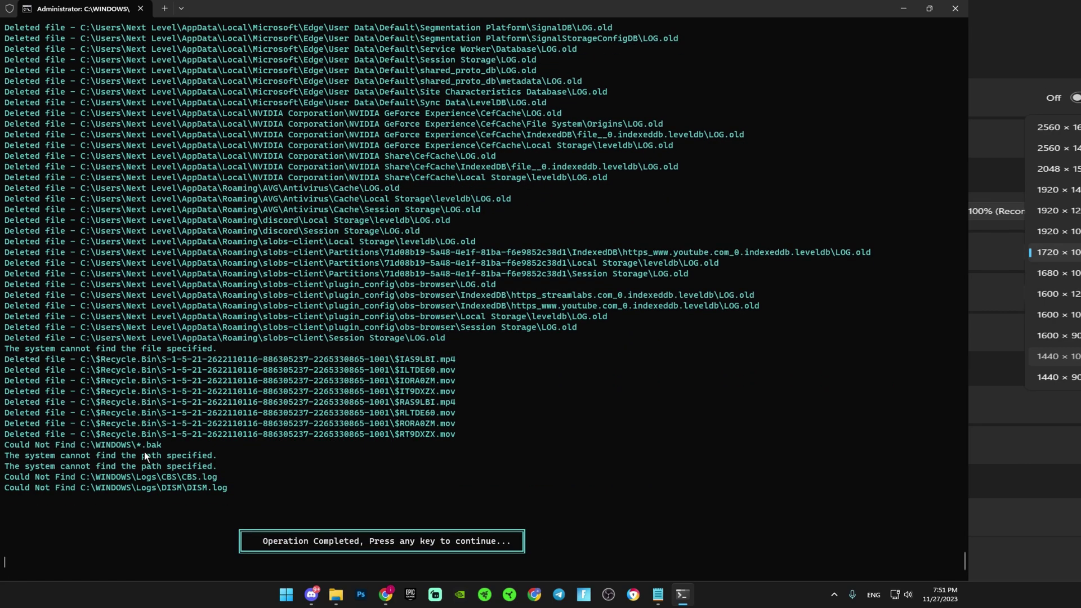
key("Return")
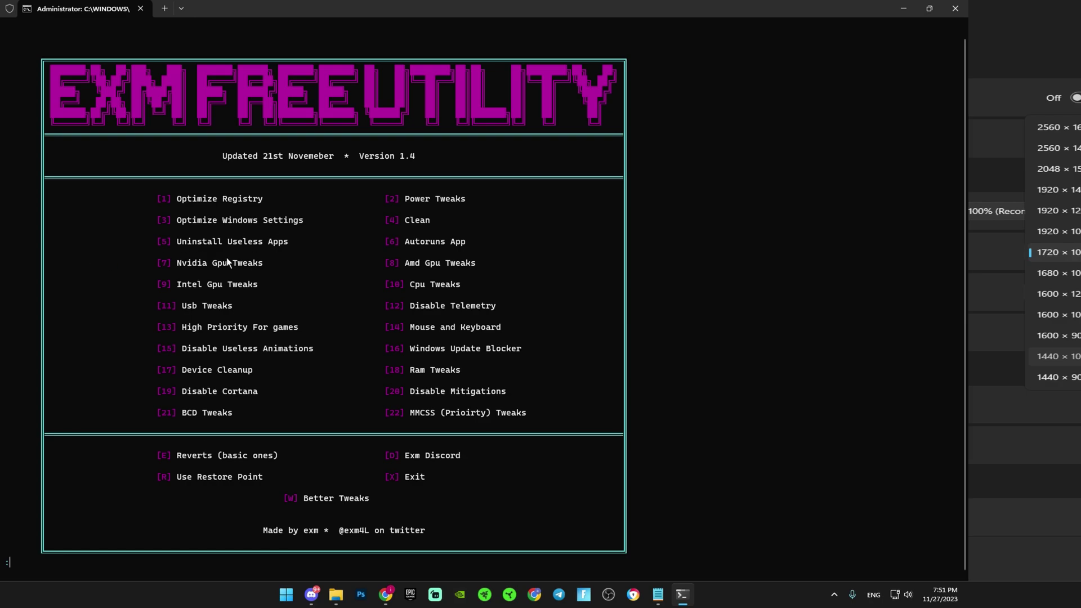
type("5")
- Run option 5, Uninstall Useless Apps, and let the package removals finish
key("Return")
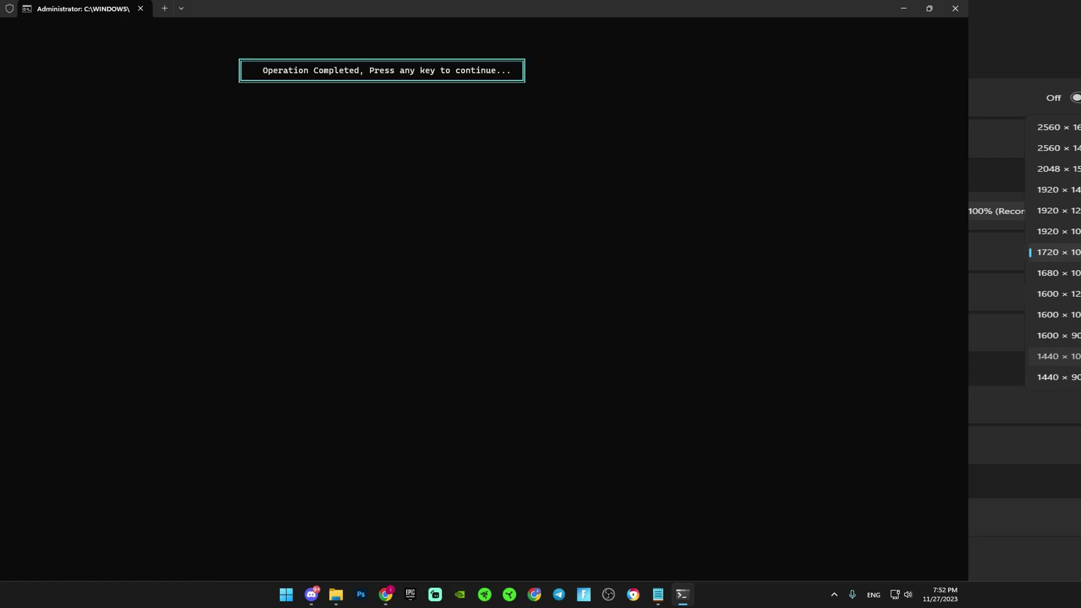
- Back at the menu, launch option 6, Autoruns App, accepting the Logon services instruction
key("Return")
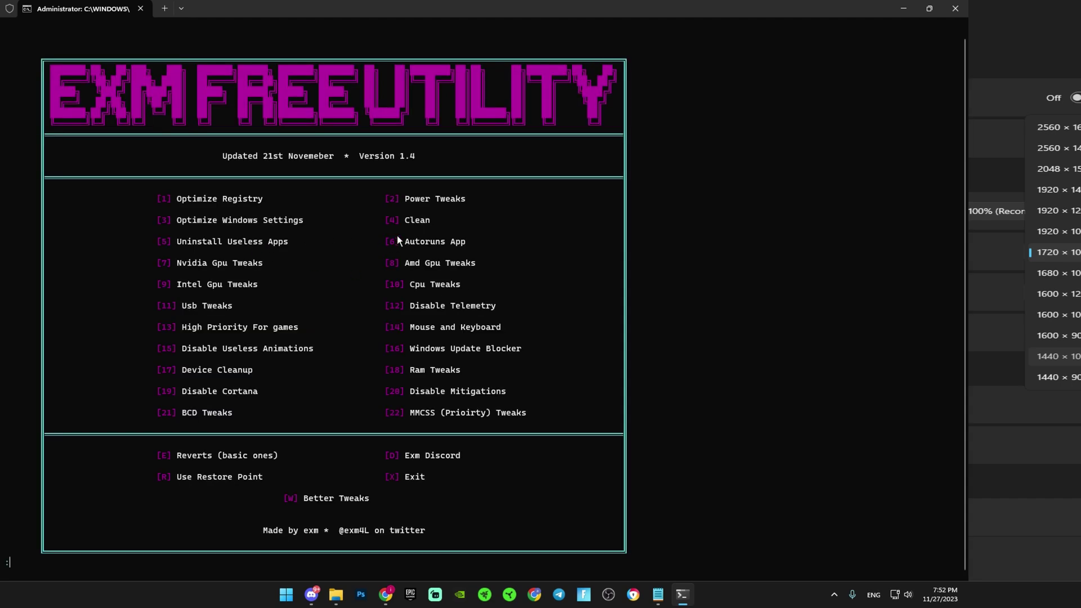
type("1")
key("Return")
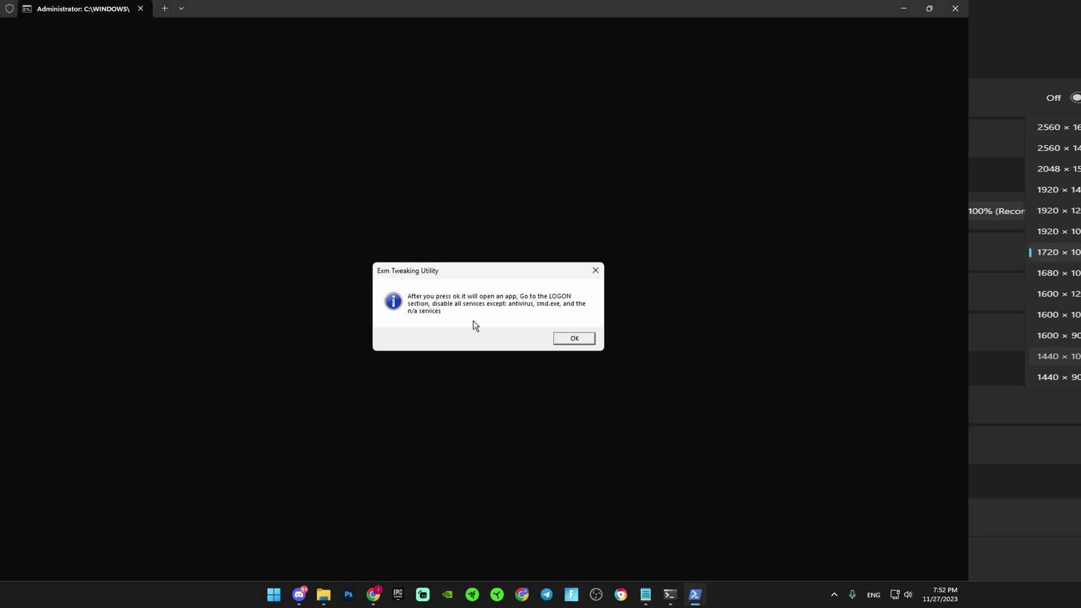
left_click(579, 338)
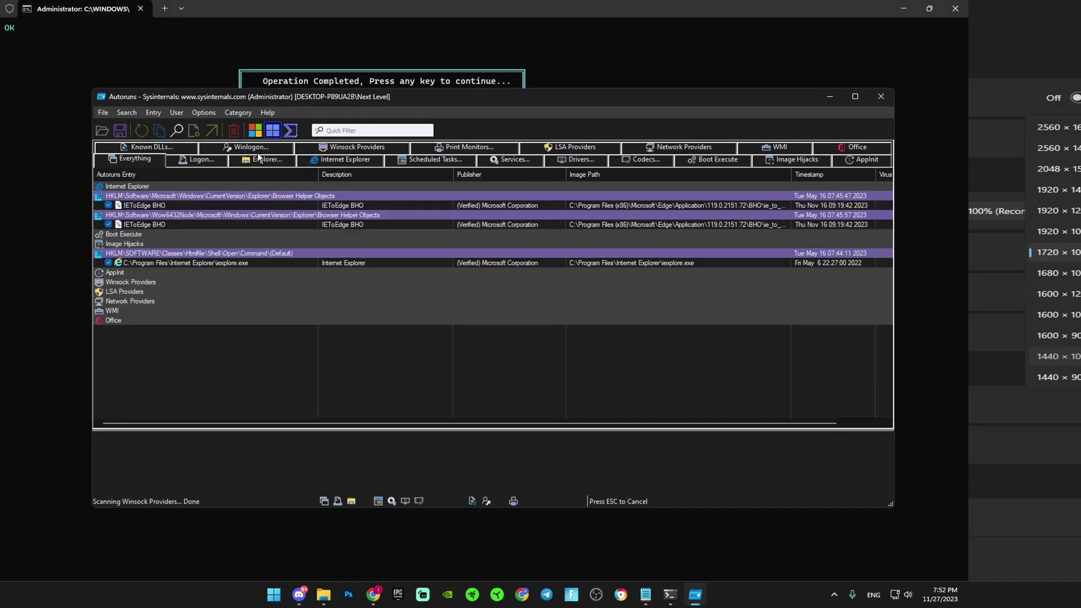
- Review the Logon startup entries in Autoruns, then close Autoruns
left_click(193, 160)
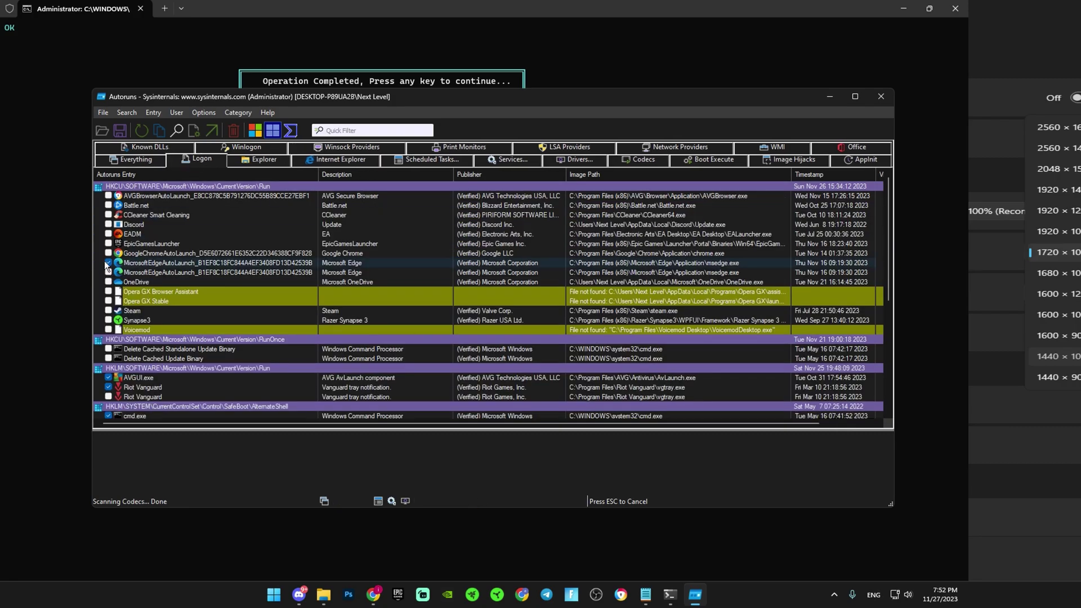
scroll(106, 268, "down", 2)
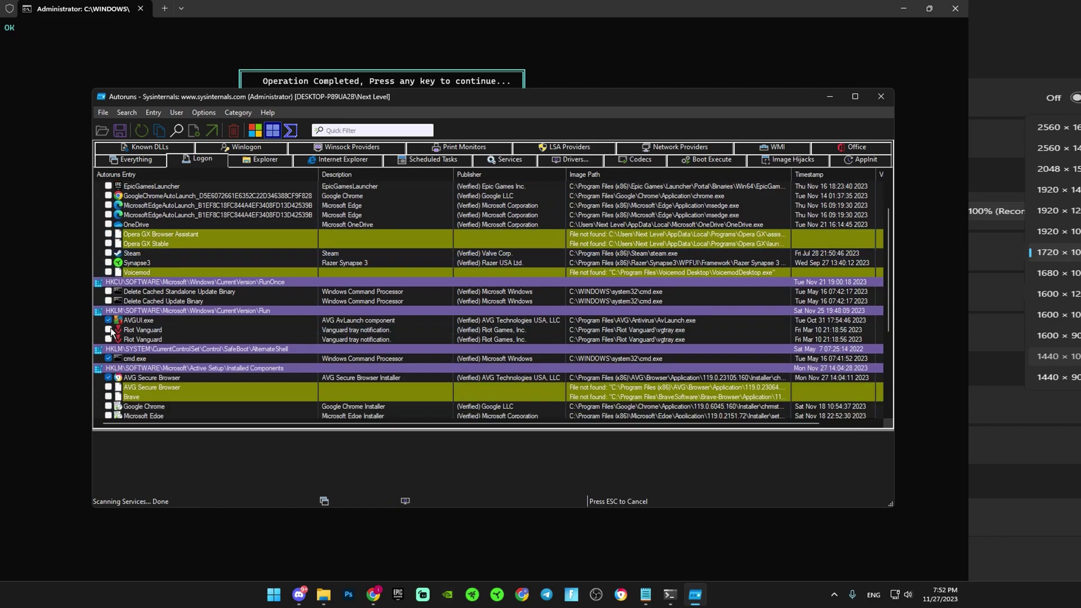
scroll(111, 328, "down", 1)
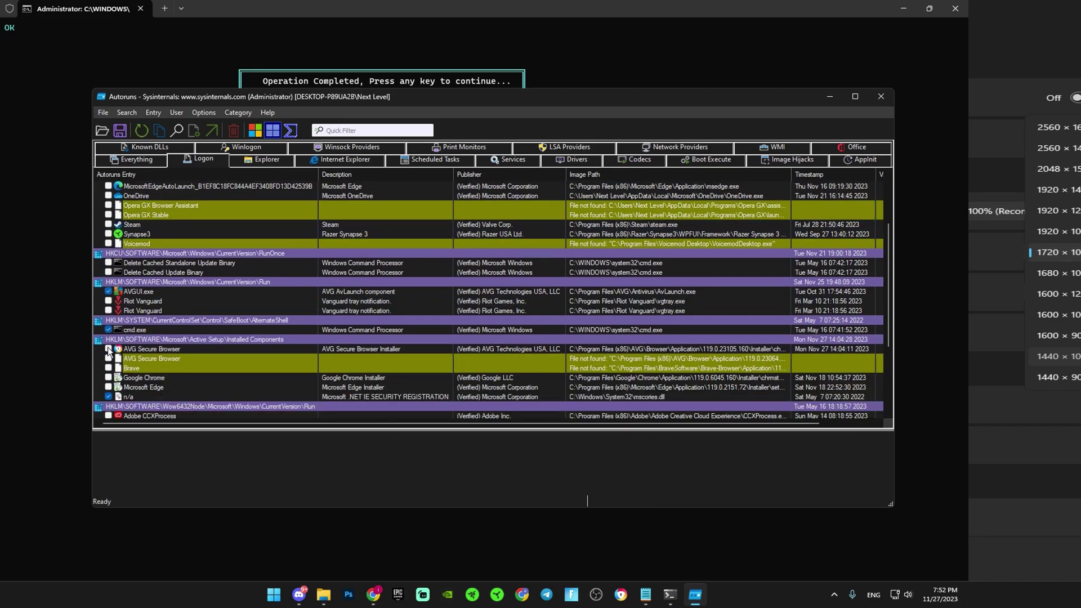
scroll(111, 347, "down", 2)
scroll(111, 348, "down", 2)
scroll(121, 356, "up", 5)
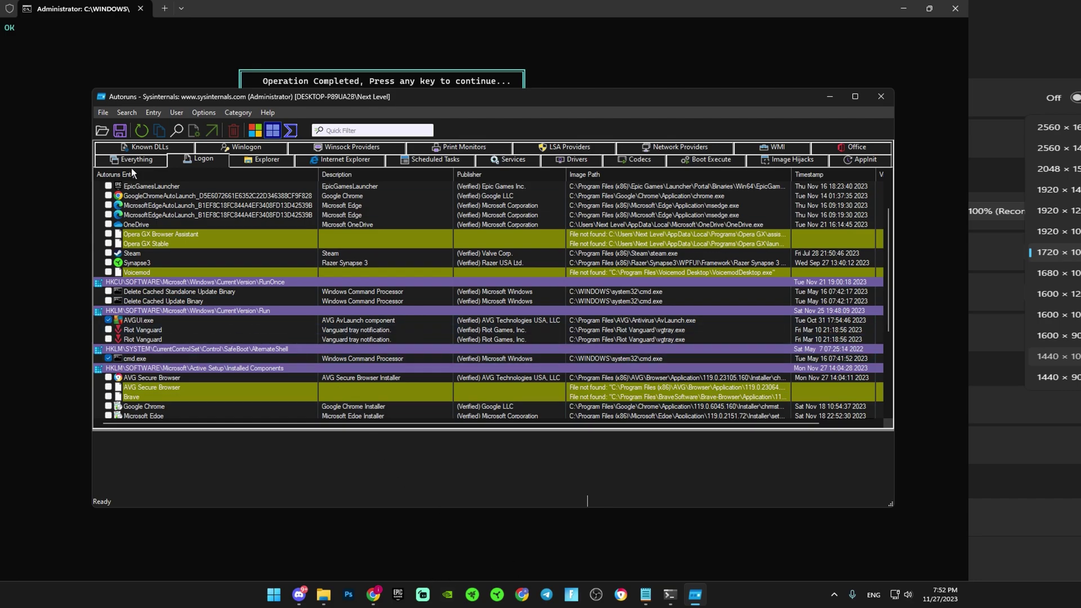
scroll(207, 287, "up", 3)
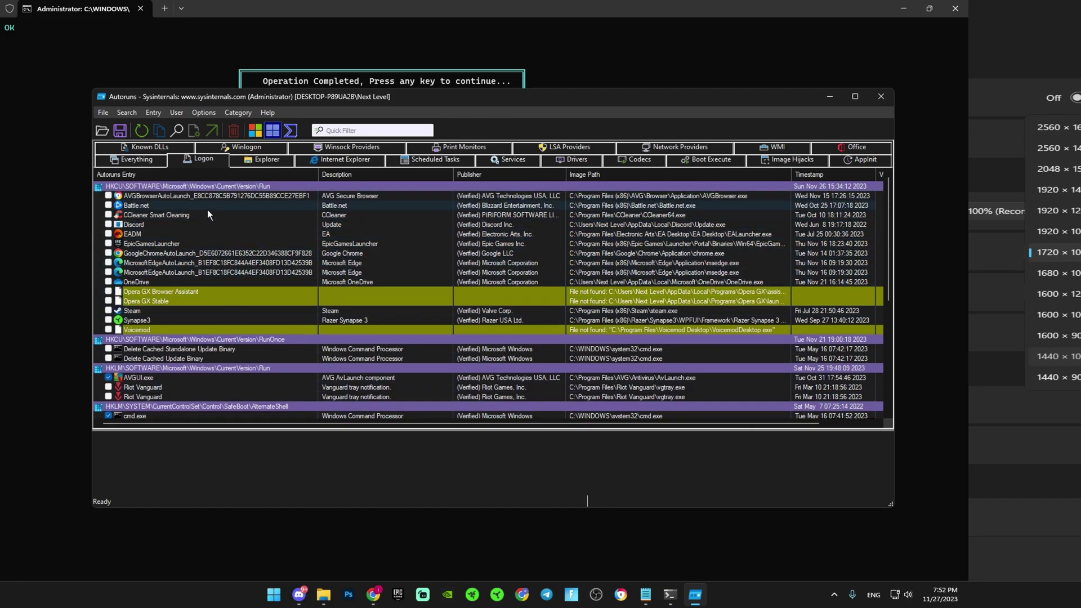
left_click(881, 96)
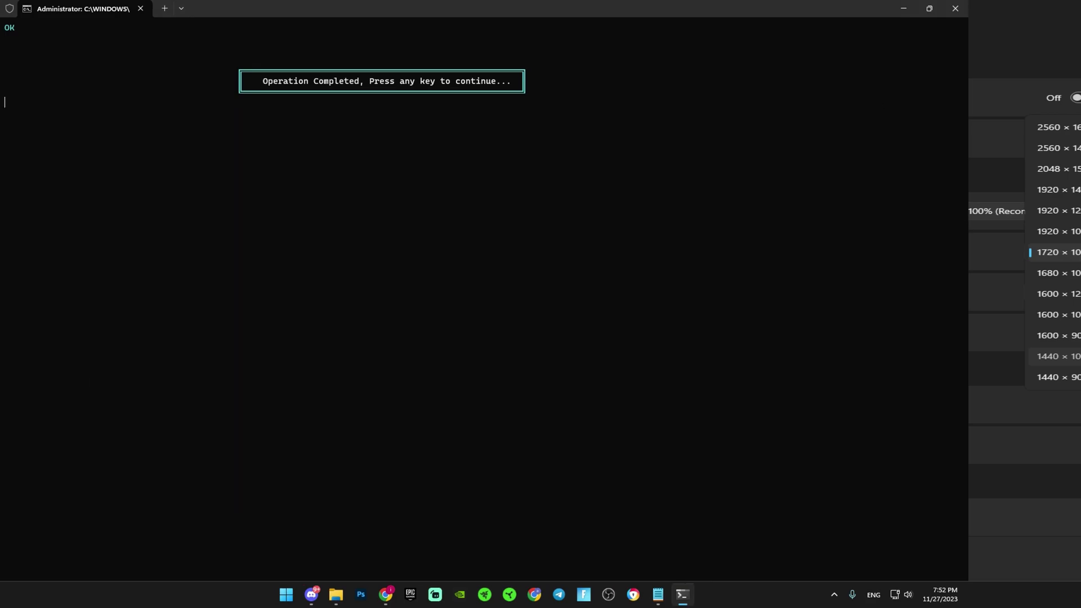
- Run Nvidia Gpu Tweaks, confirming the profile import, and return to the main menu
key("Return")
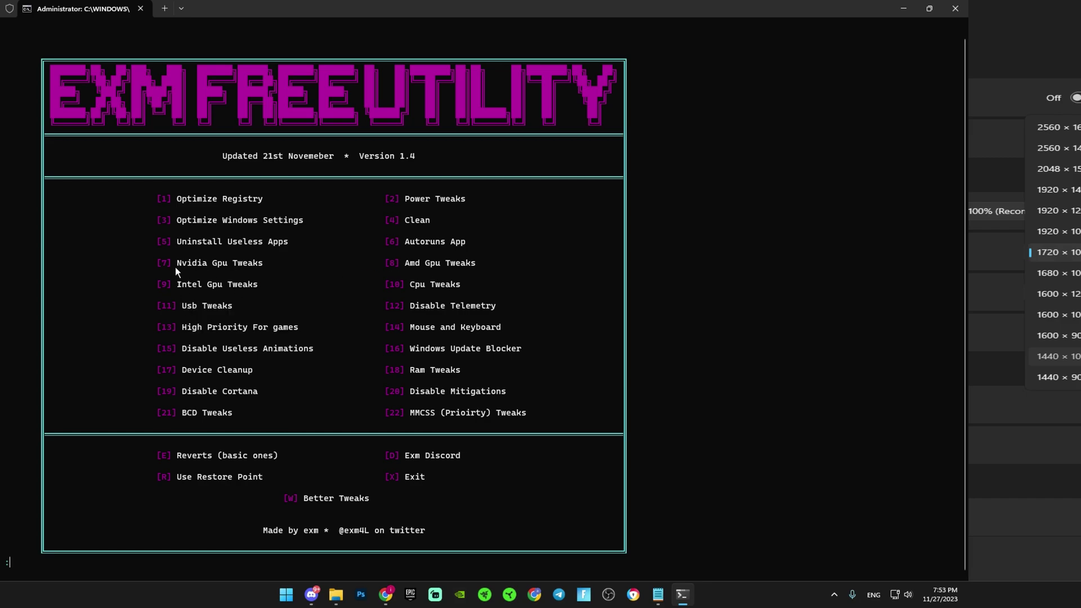
type("7")
key("Return")
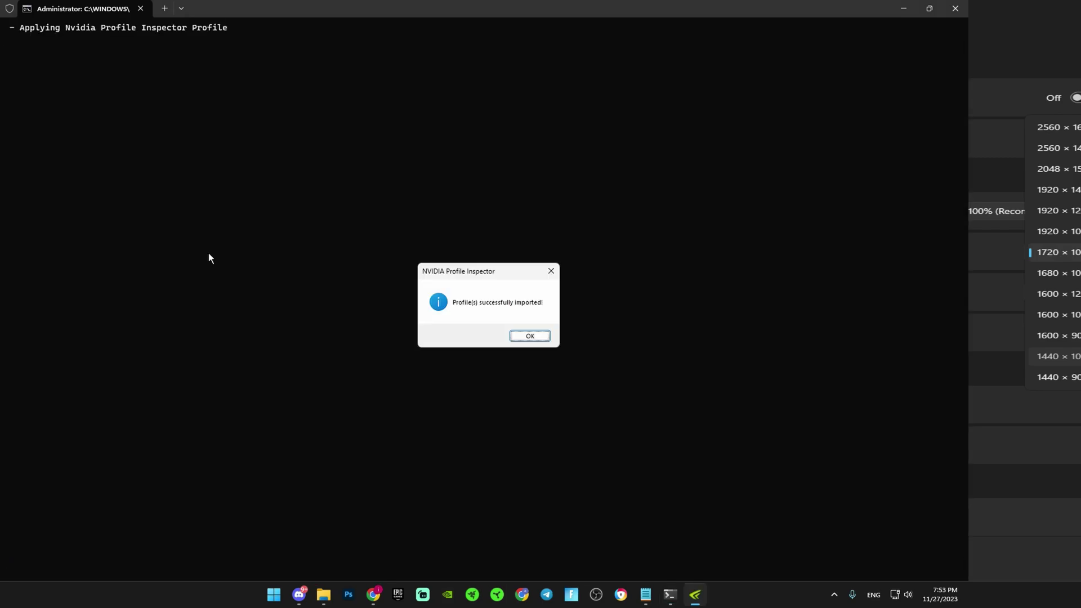
left_click(530, 334)
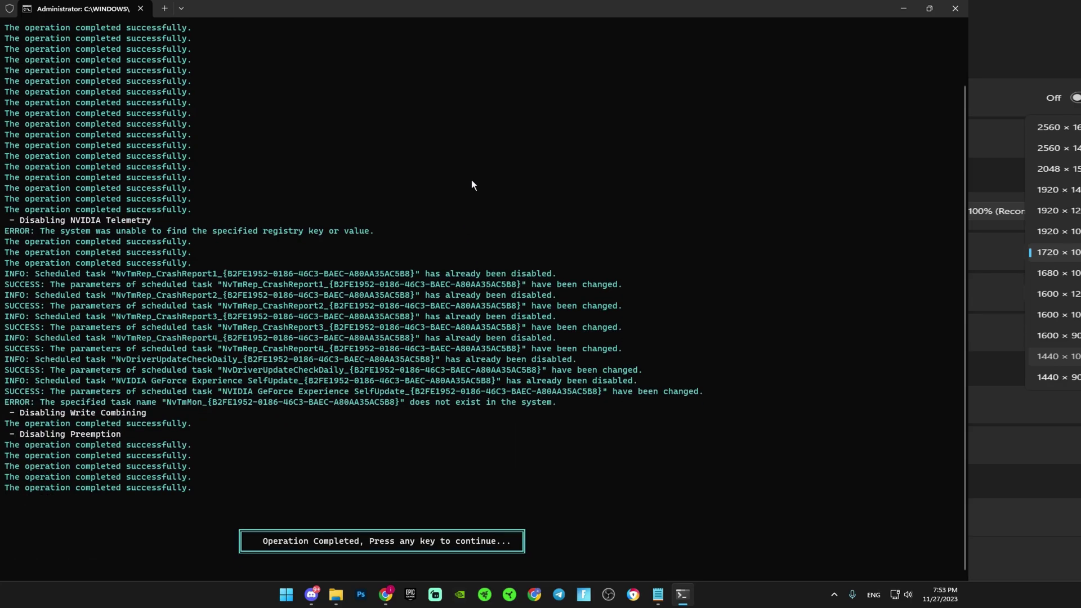
key("Return")
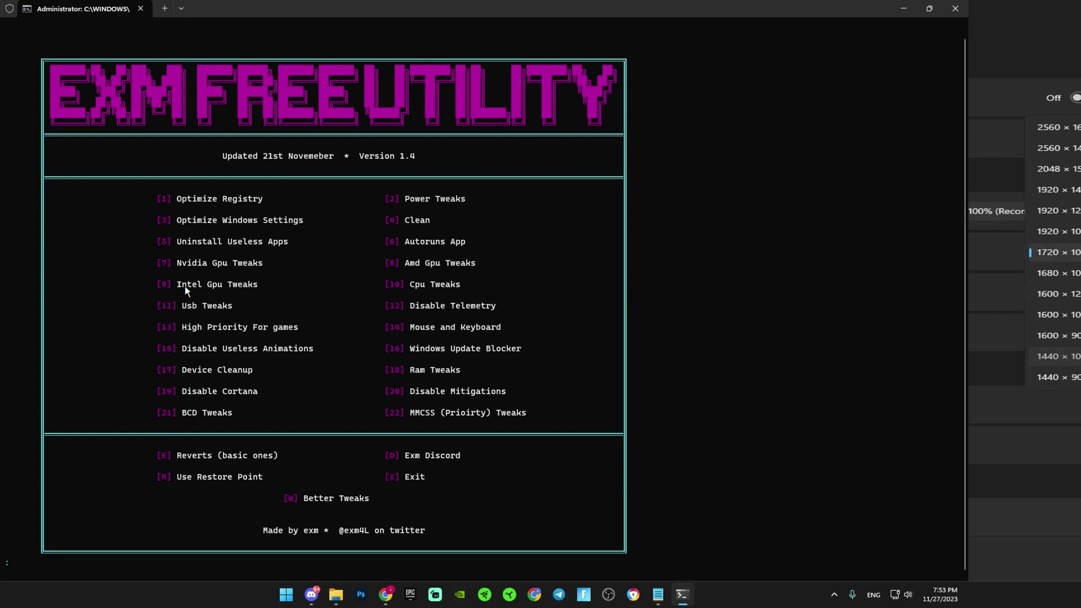
type("9")
- Run options 9, 11 and 12: Intel GPU, USB and telemetry-disabling tweaks
key("Return")
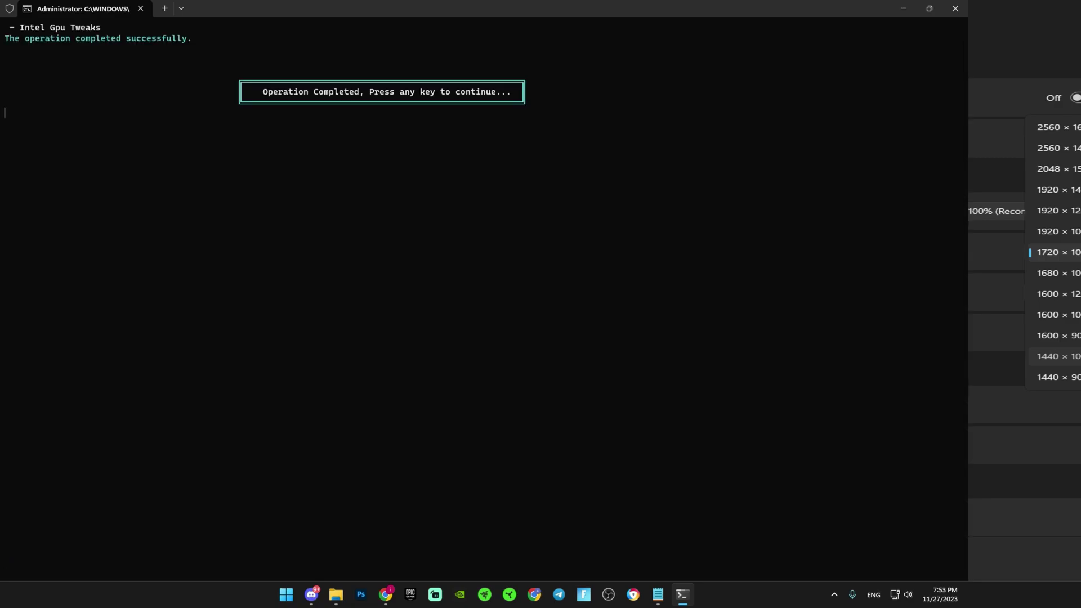
key("Return")
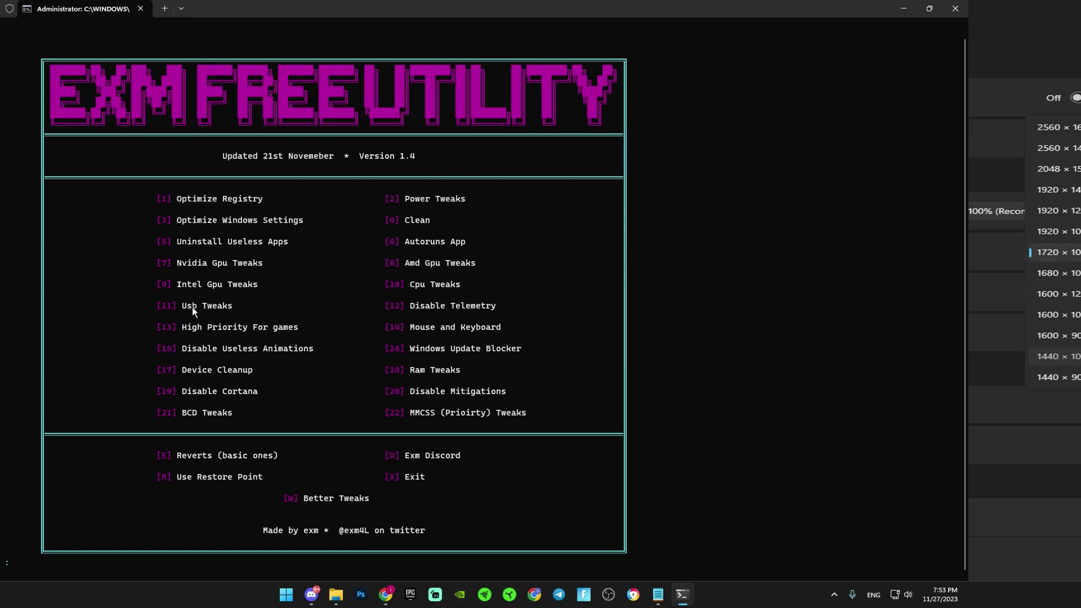
type("11")
key("Return")
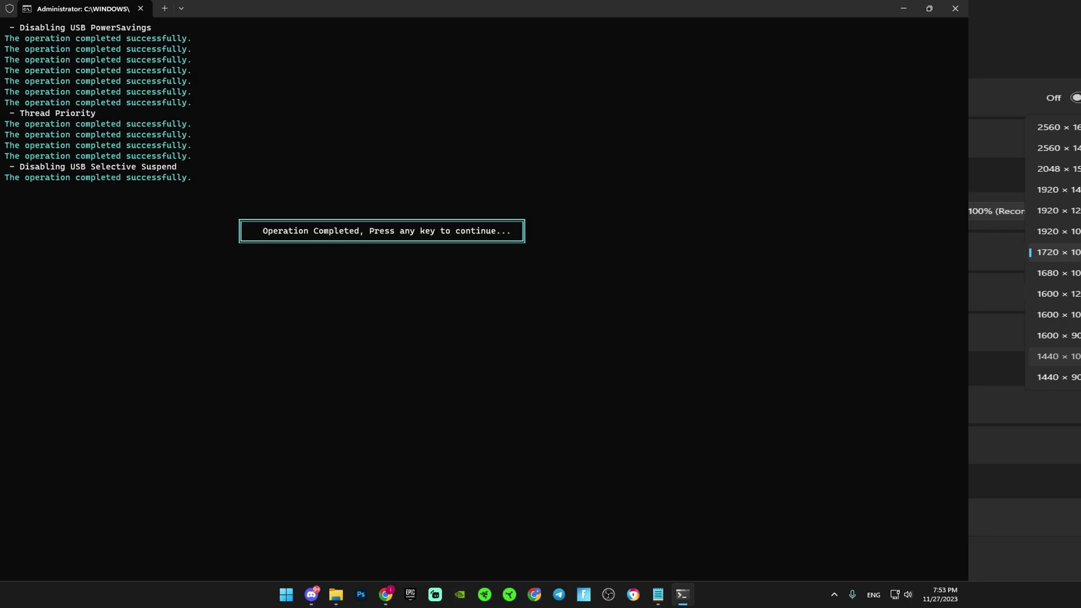
key("Return")
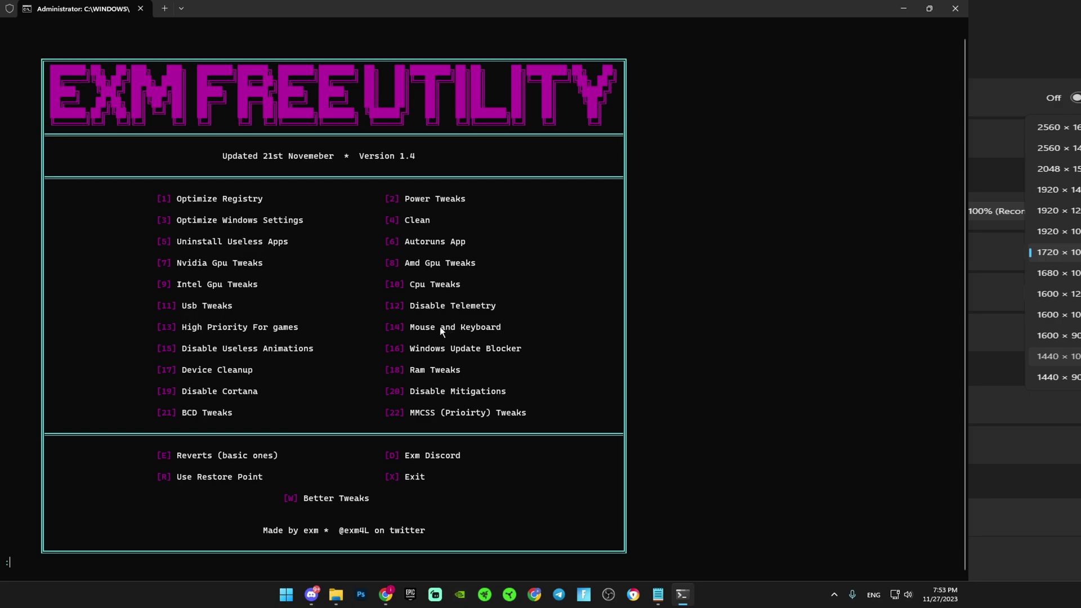
type("12")
key("Return")
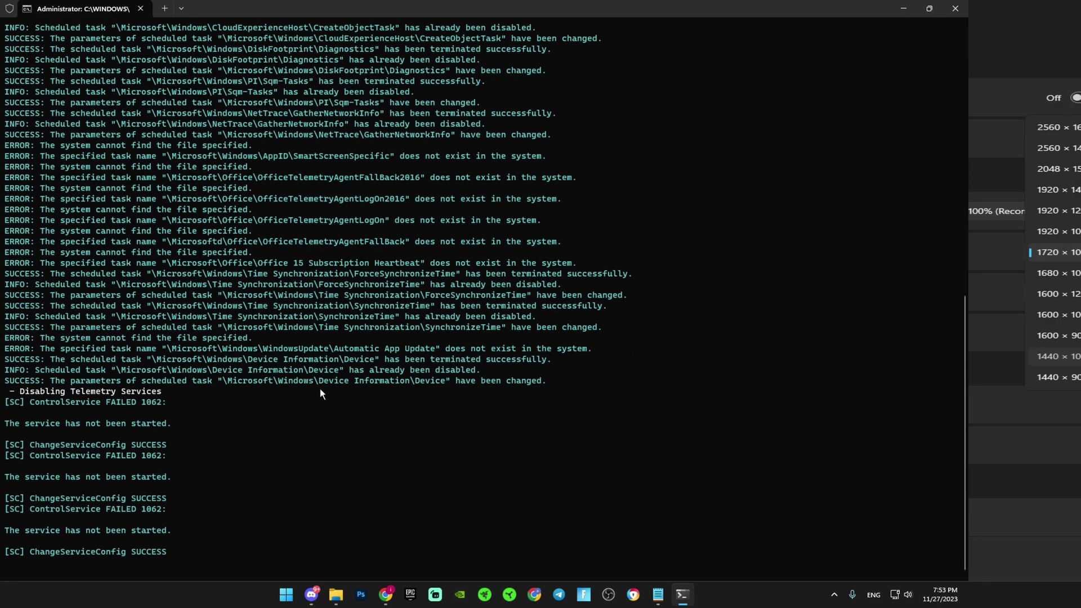
key("Return")
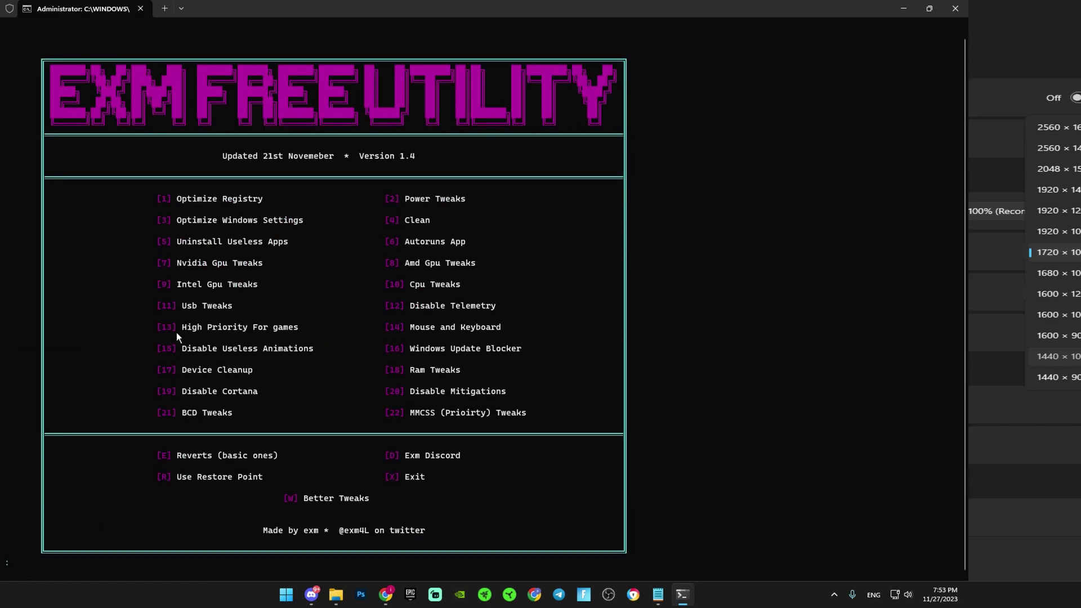
type("13")
- Choose Fortnite (1) under option 13, High Priority For games
key("Return")
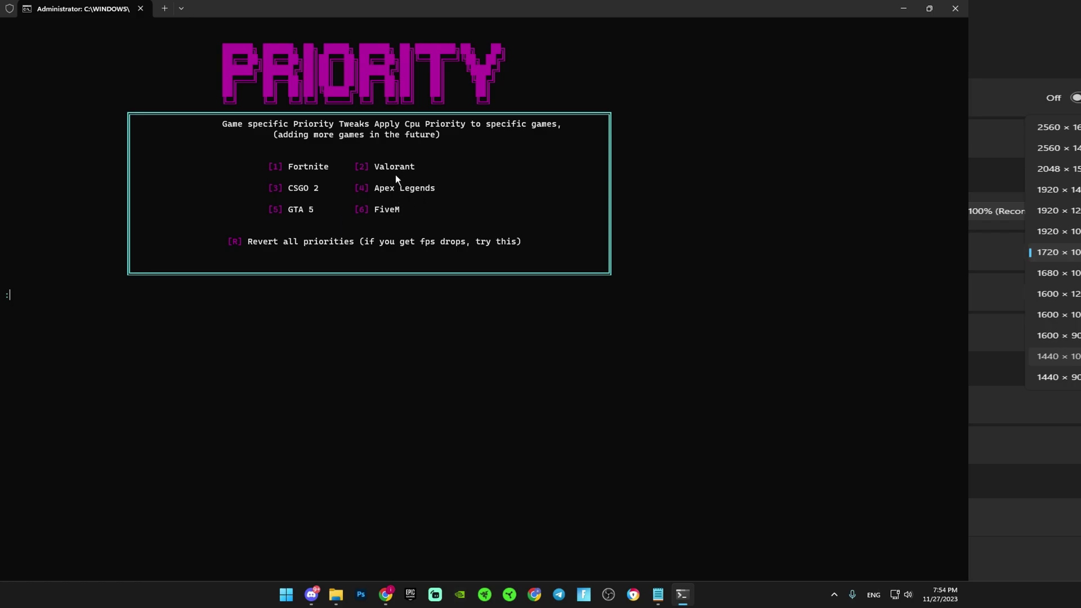
type("1")
key("Return")
key("Return")
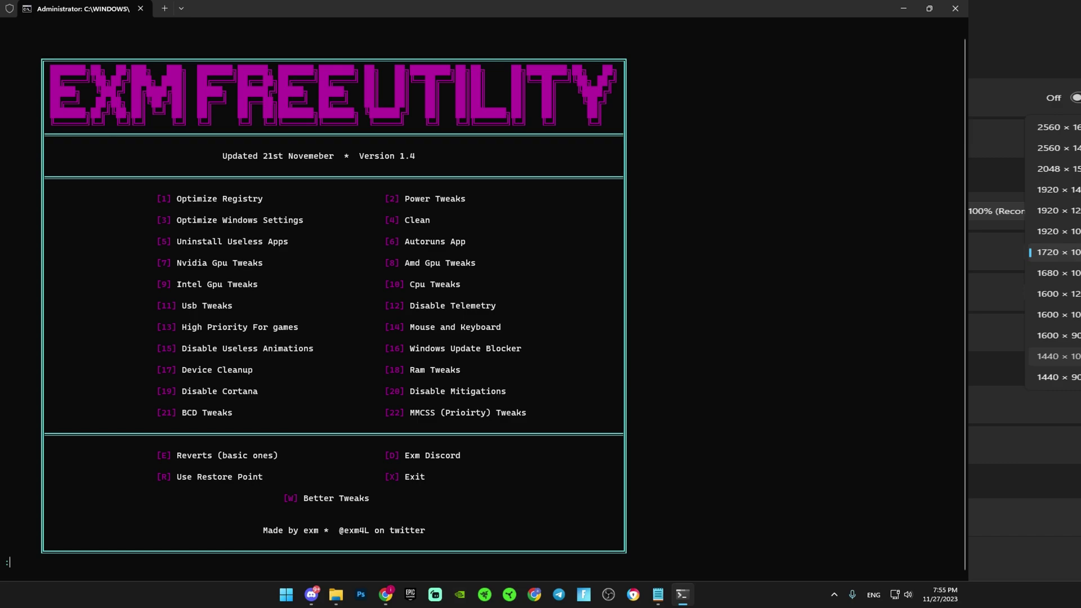
type("1")
type("4")
- Run option 14, Mouse and Keyboard, choosing 2 for the Mid end CPU queue size
key("Return")
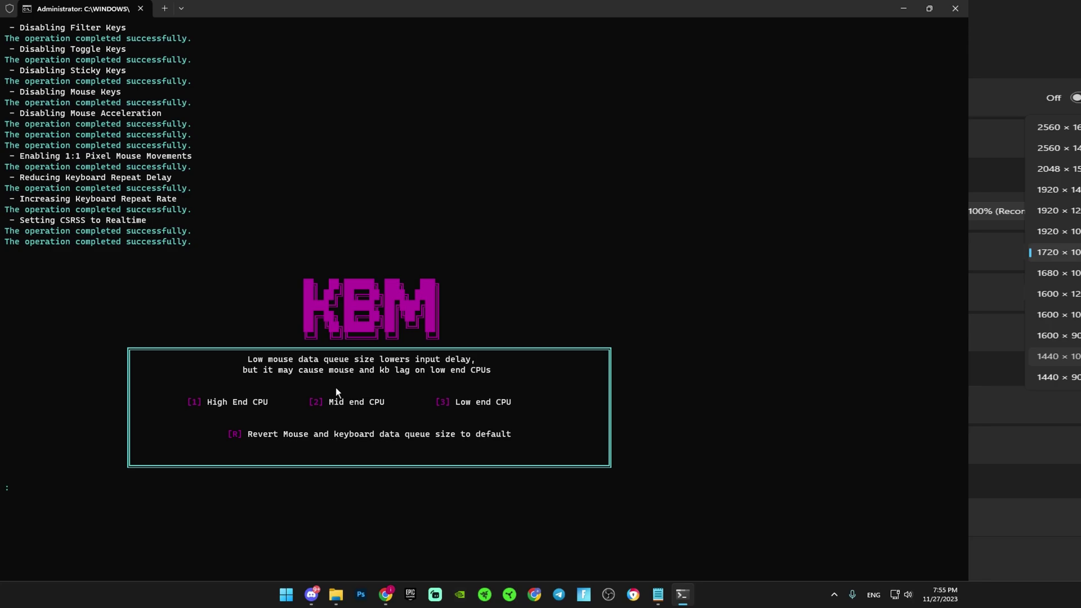
type("2")
key("Return")
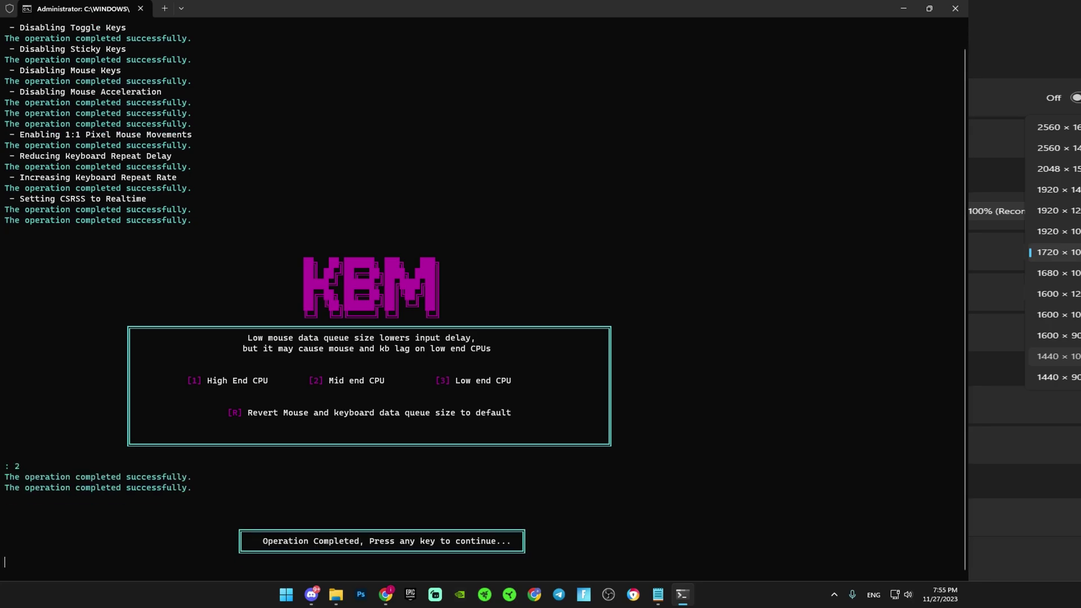
key("Return")
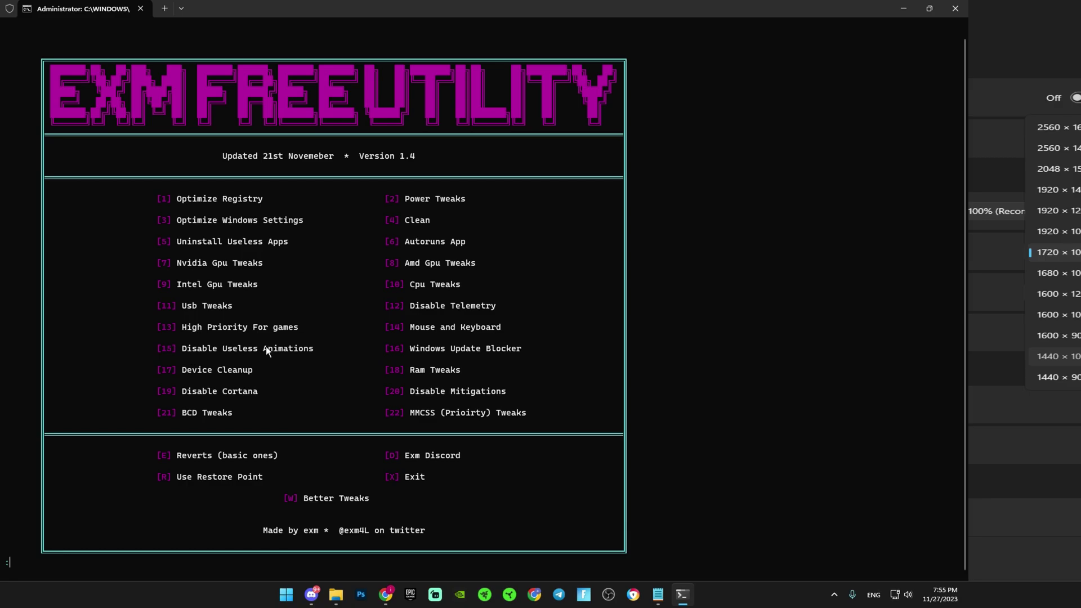
type("15")
- Run option 15 and accept Performance Options visual effects with most animations off
key("Return")
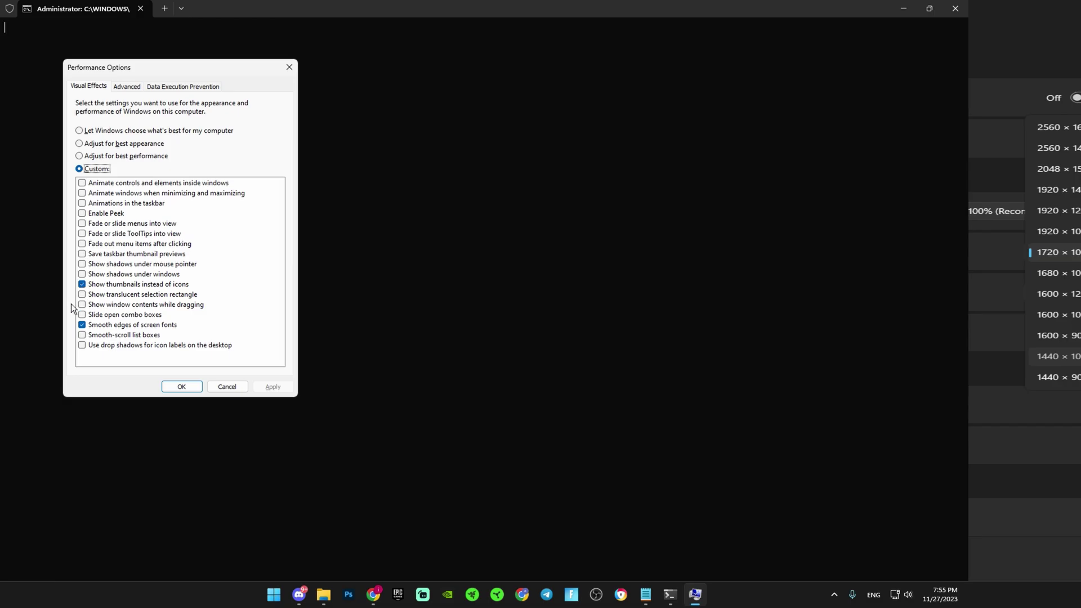
left_click(126, 86)
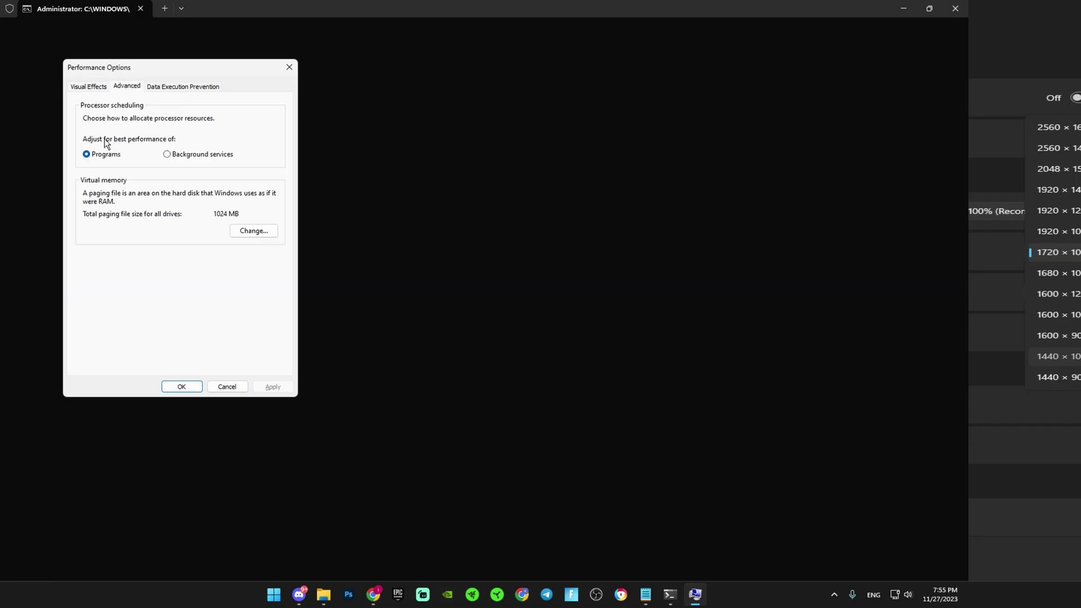
left_click(88, 86)
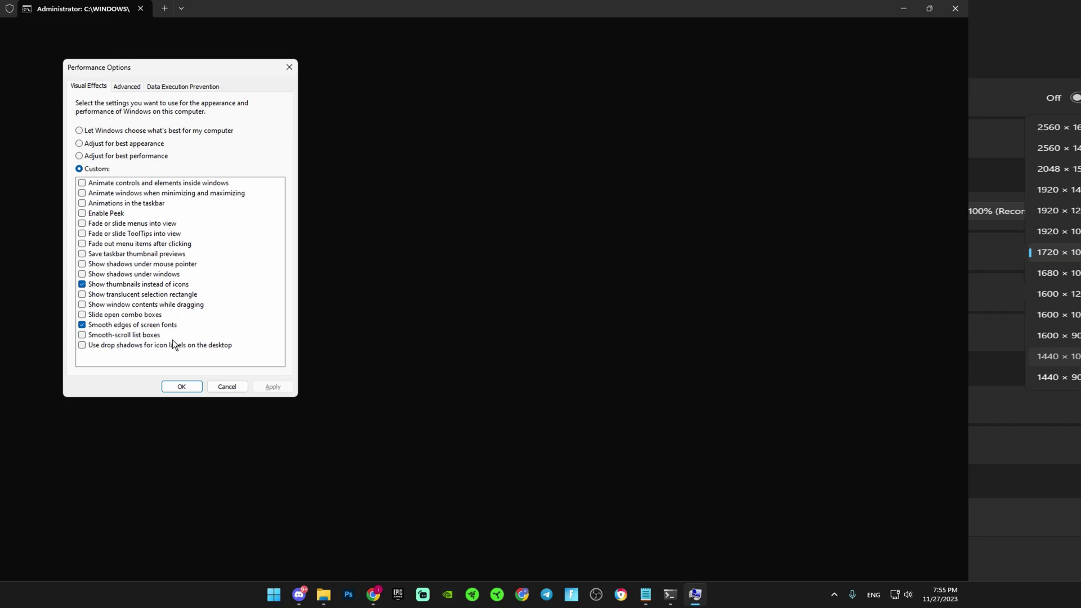
left_click(185, 388)
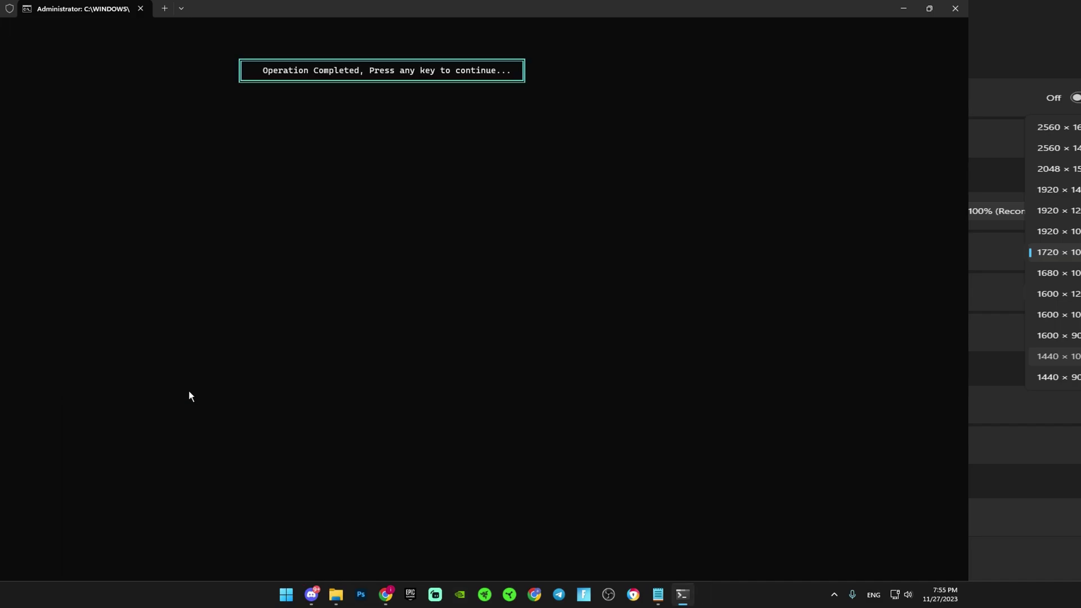
key("Return")
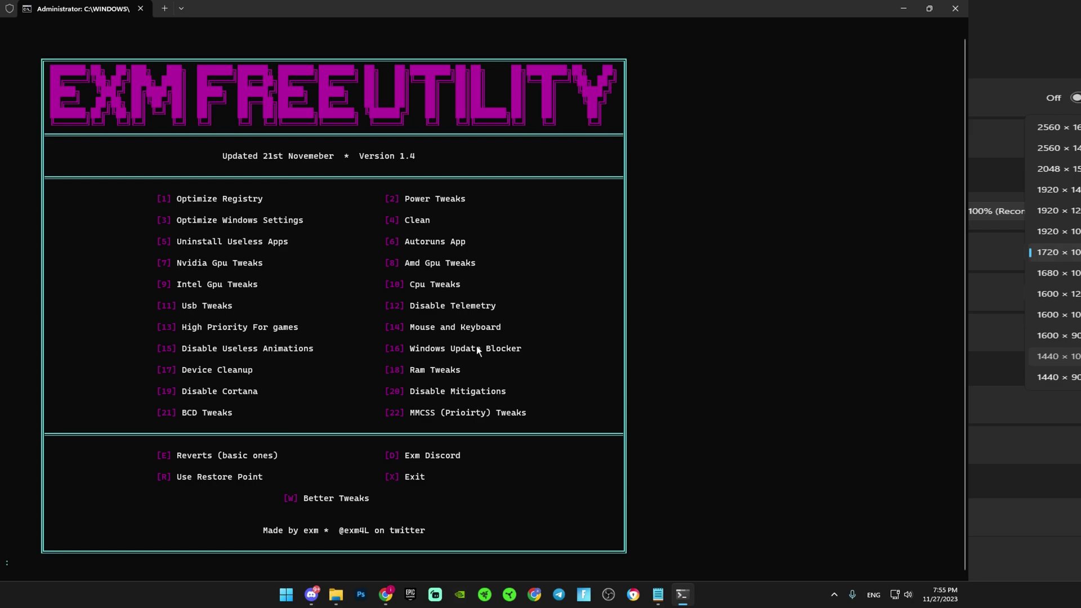
type("16")
- Apply Disable Updates with service protection in Windows Update Blocker, then close it
key("Return")
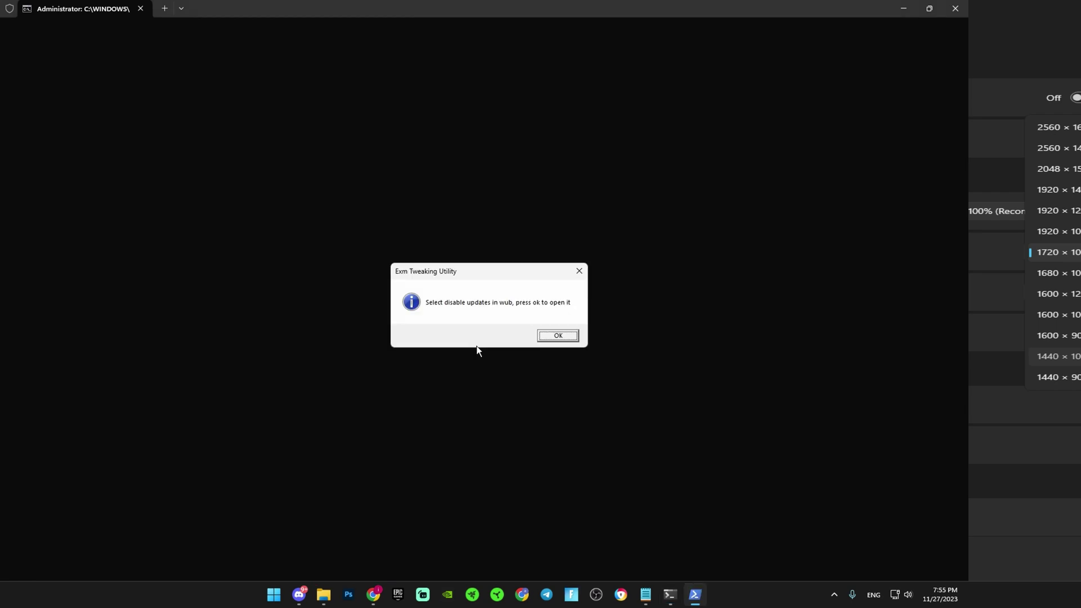
left_click(559, 337)
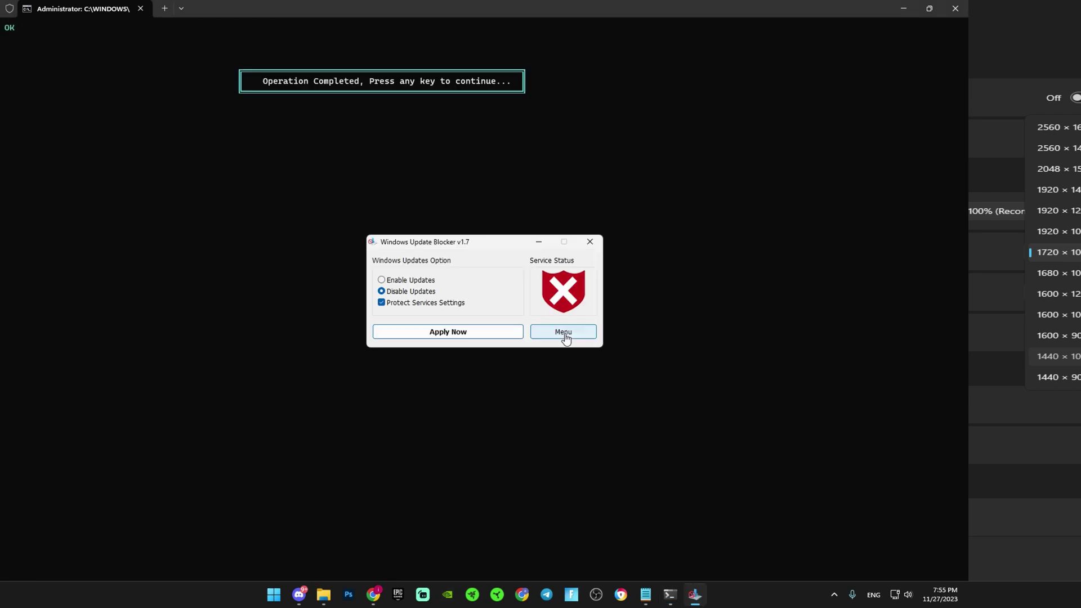
left_click(381, 279)
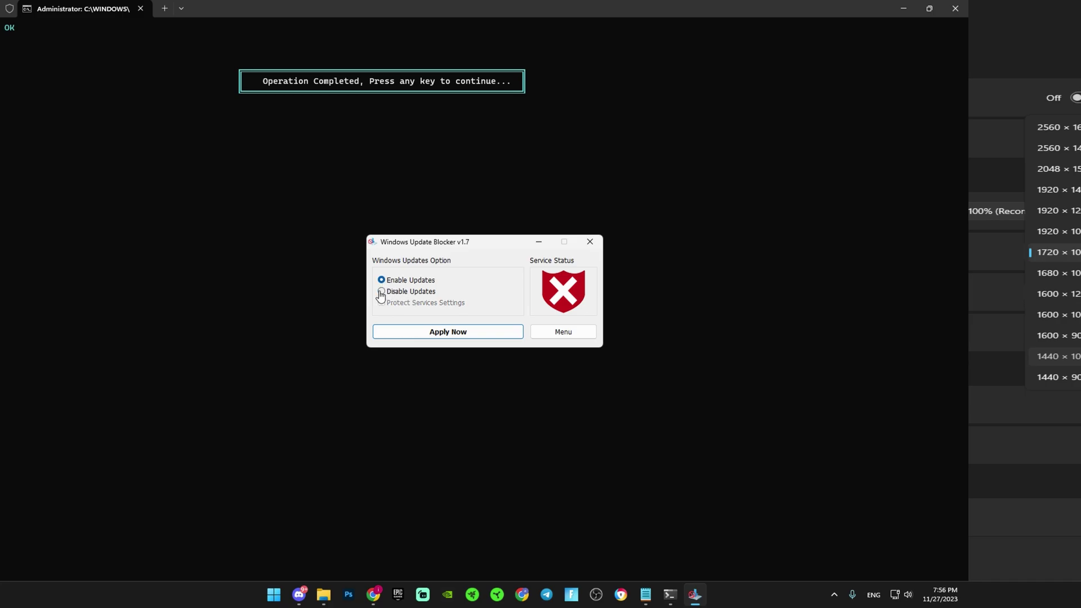
left_click(381, 292)
left_click(464, 331)
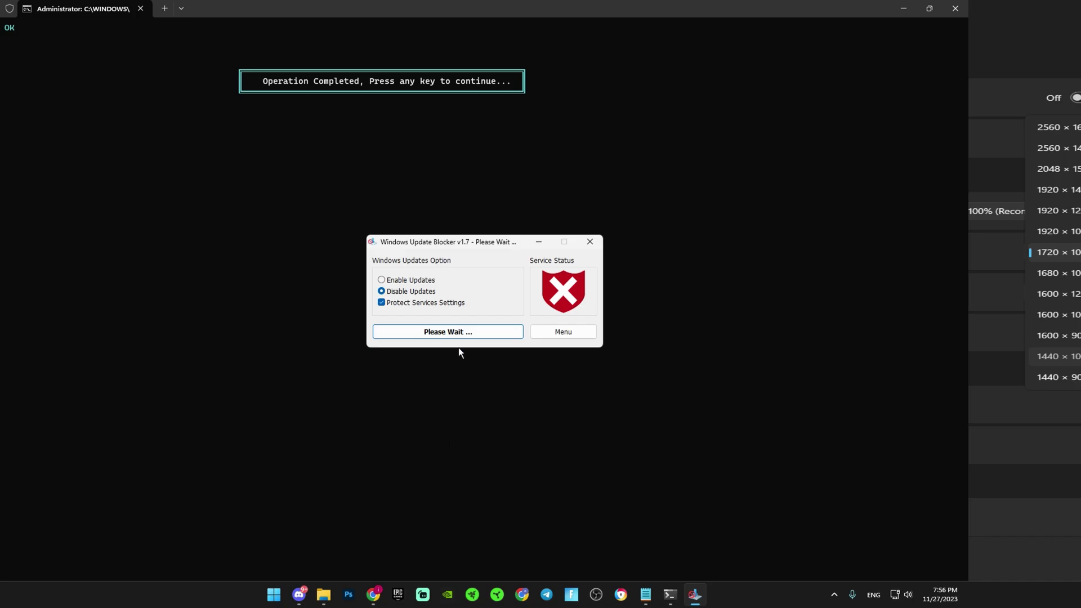
left_click(590, 241)
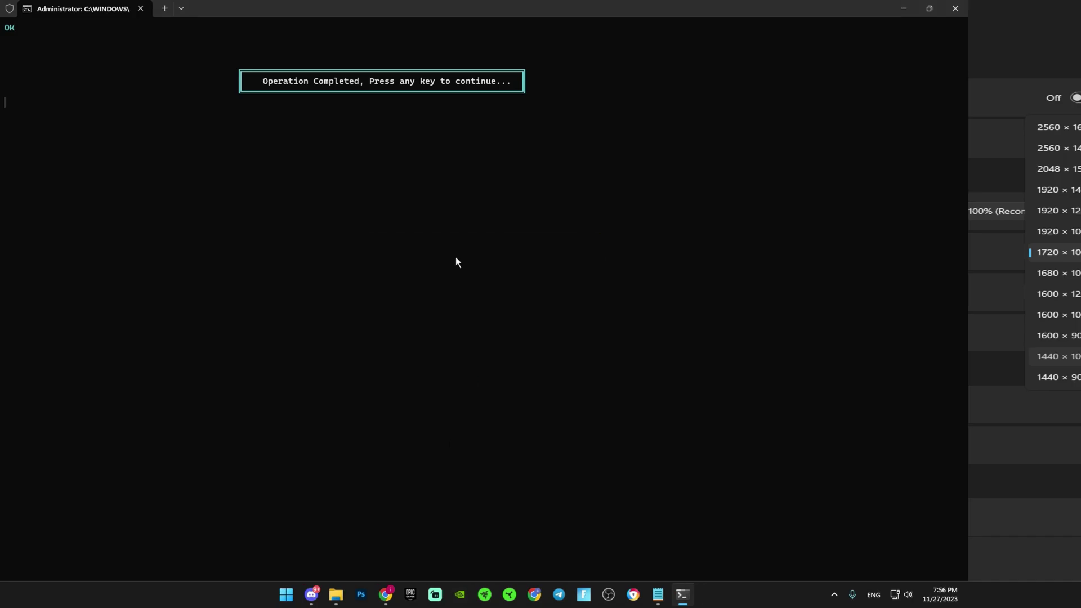
key("Return")
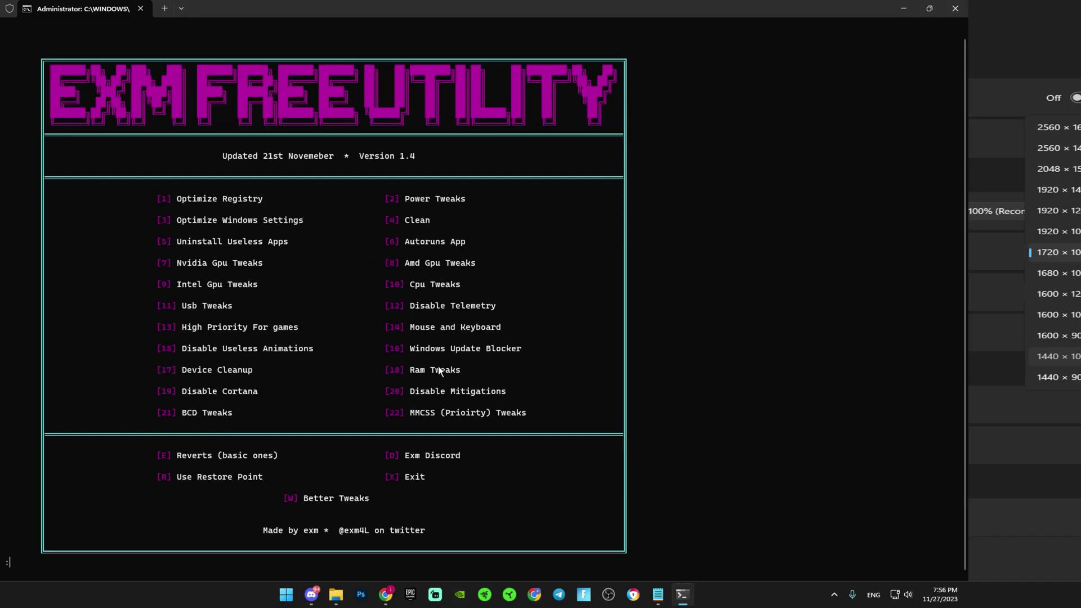
type("1")
type("7")
- Run option 17 and remove both non-present Samsung TV devices in Device Cleanup Tool
key("Return")
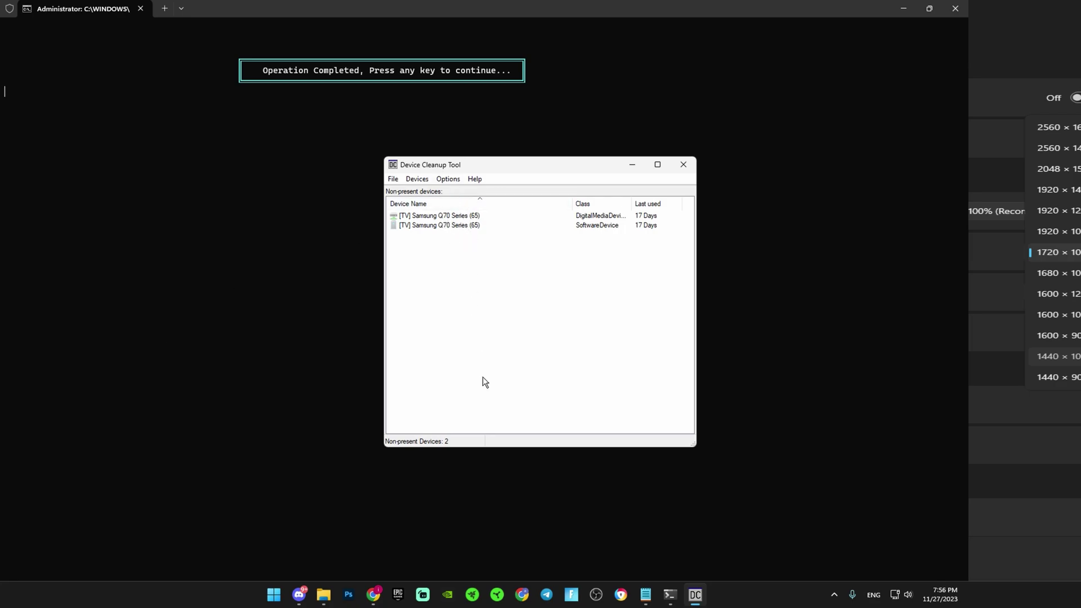
left_click(417, 179)
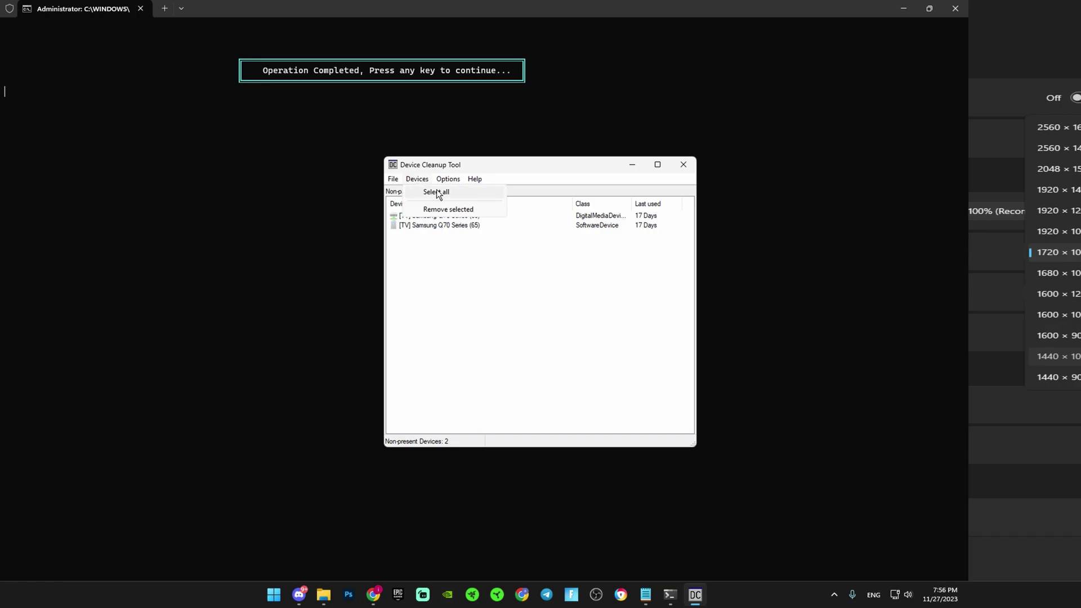
left_click(435, 192)
left_click(417, 179)
left_click(447, 208)
left_click(683, 164)
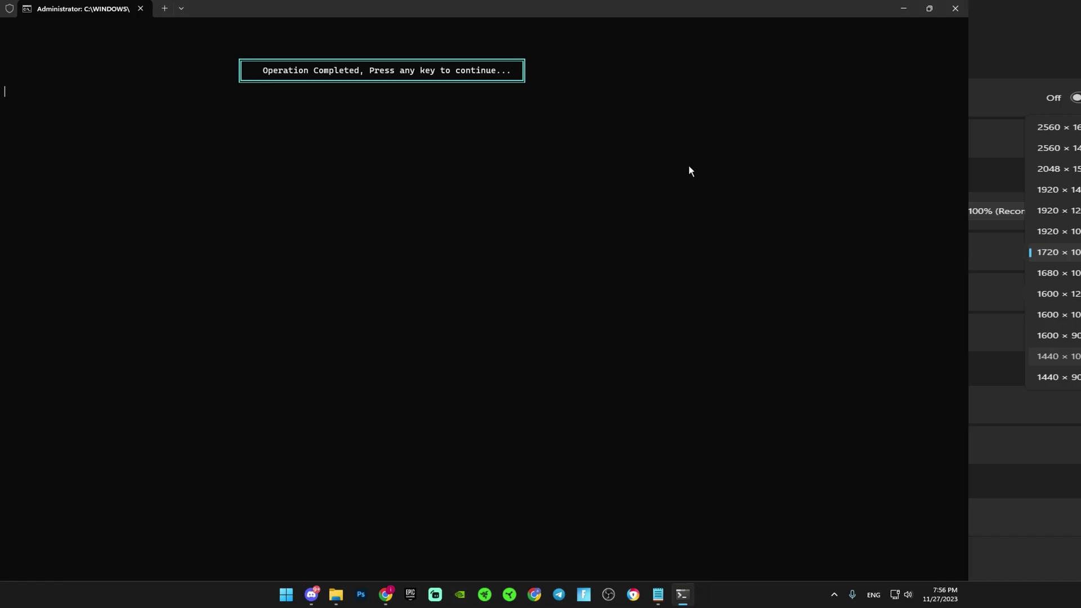
key("Return")
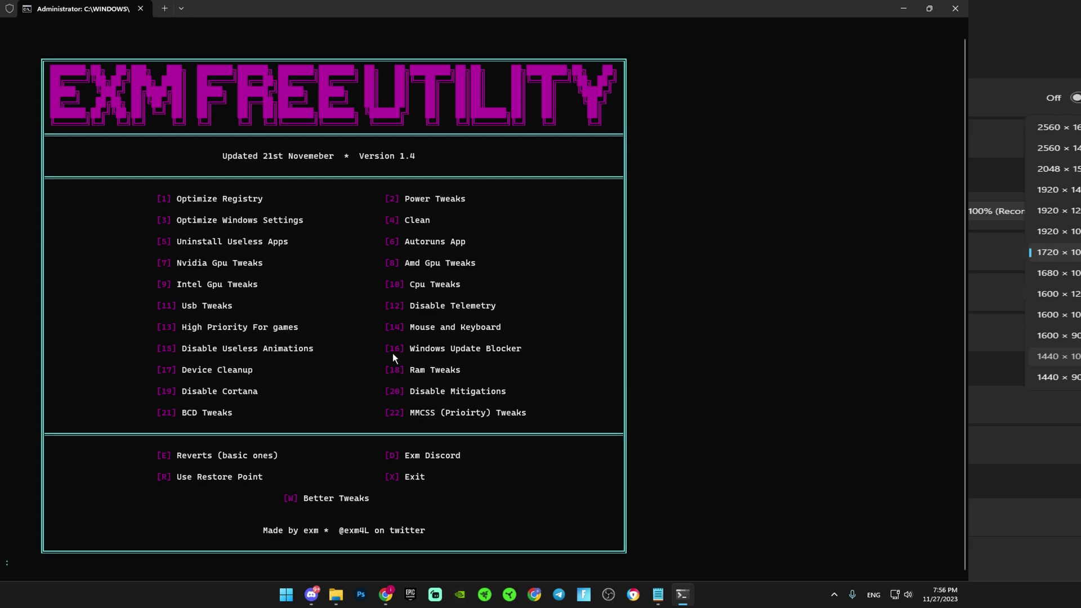
type("18")
- Run option 18 (Ram Tweaks) and option 19 (Disable Cortana), each reaching Operation Completed
key("Return")
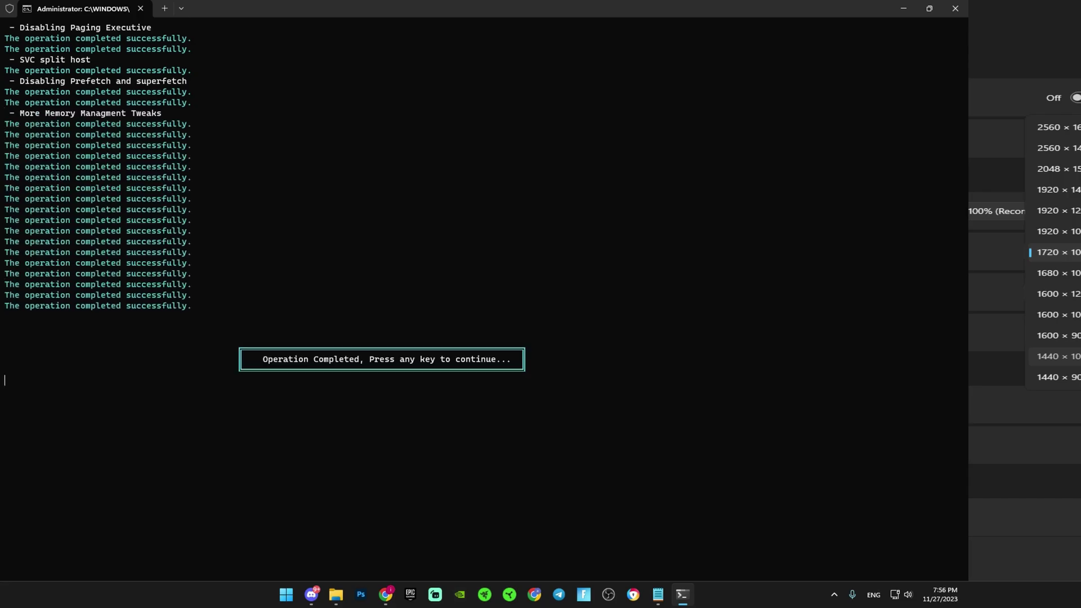
key("Return")
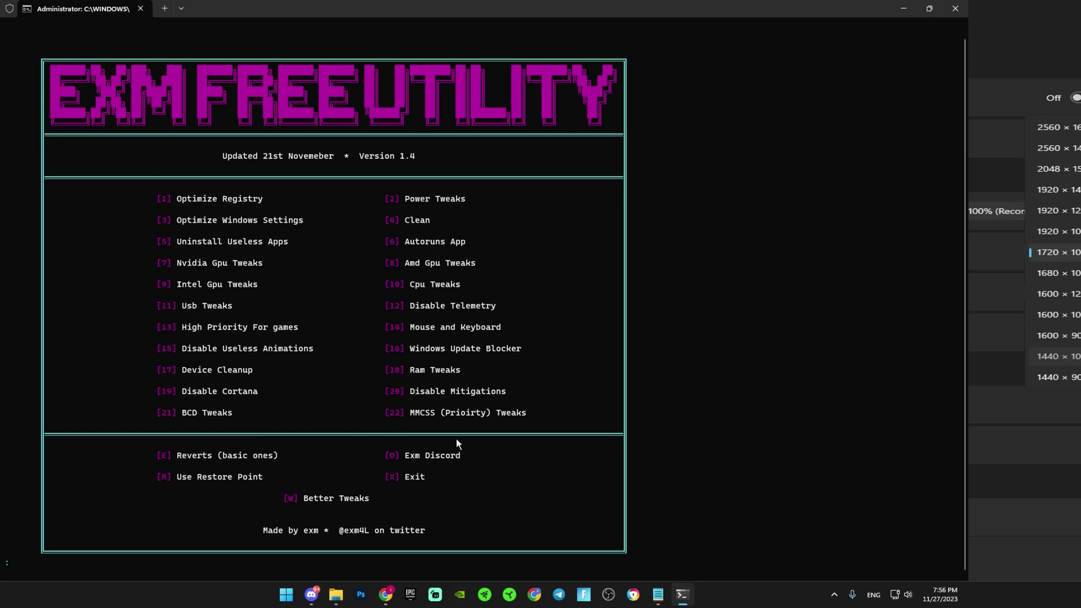
type("1")
type("9")
key("BackSpace")
key("BackSpace")
type("19")
key("Return")
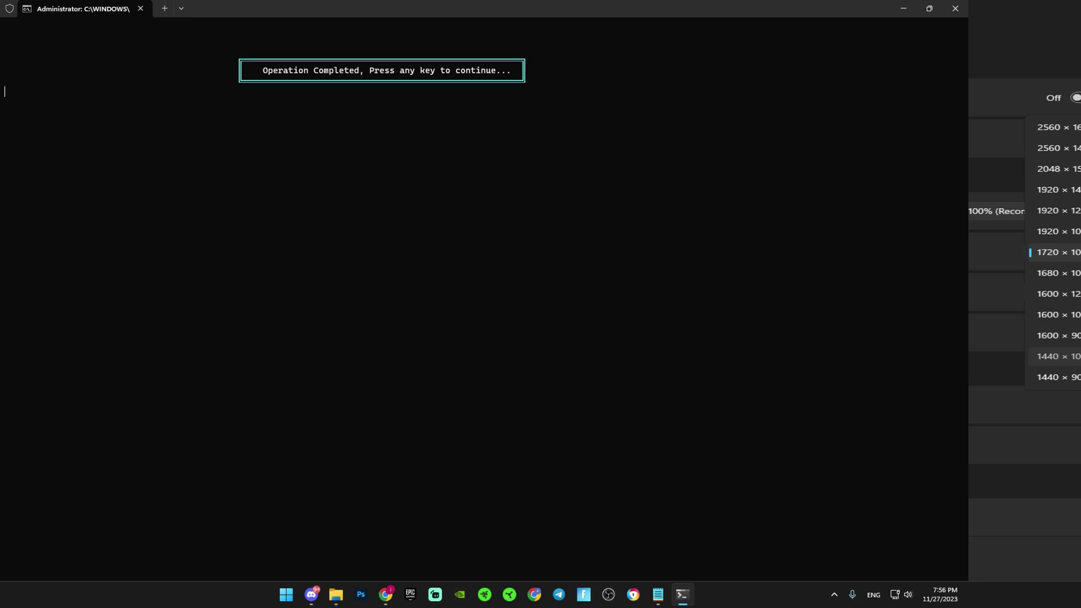
key("Return")
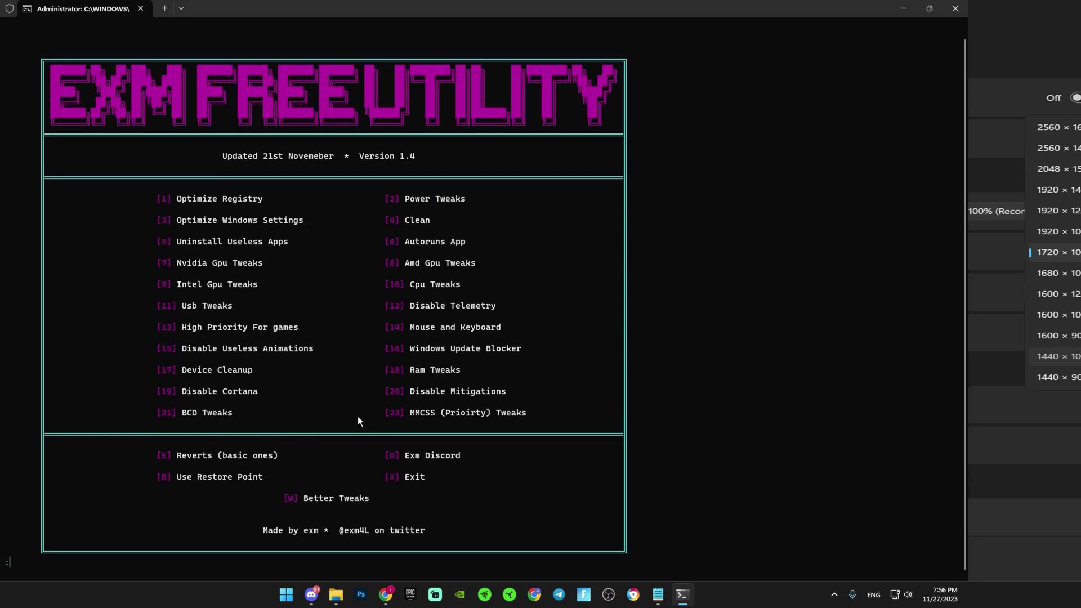
type("20")
- Run option 20 (Disable Mitigations) and option 21 (BCD dynamic tick, HPET, synthetic timer tweaks)
key("Return")
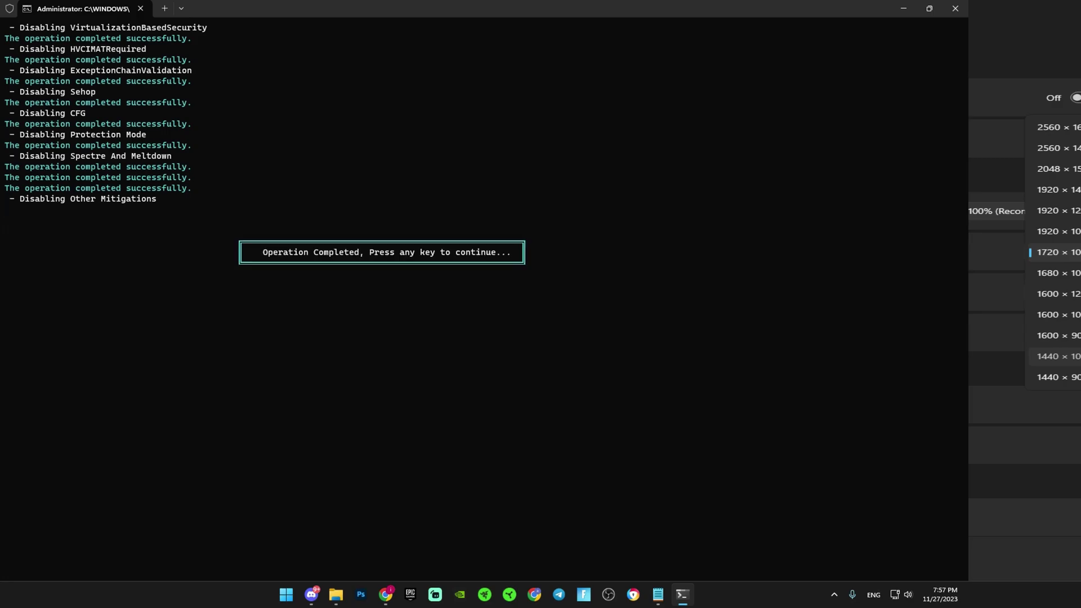
key("Return")
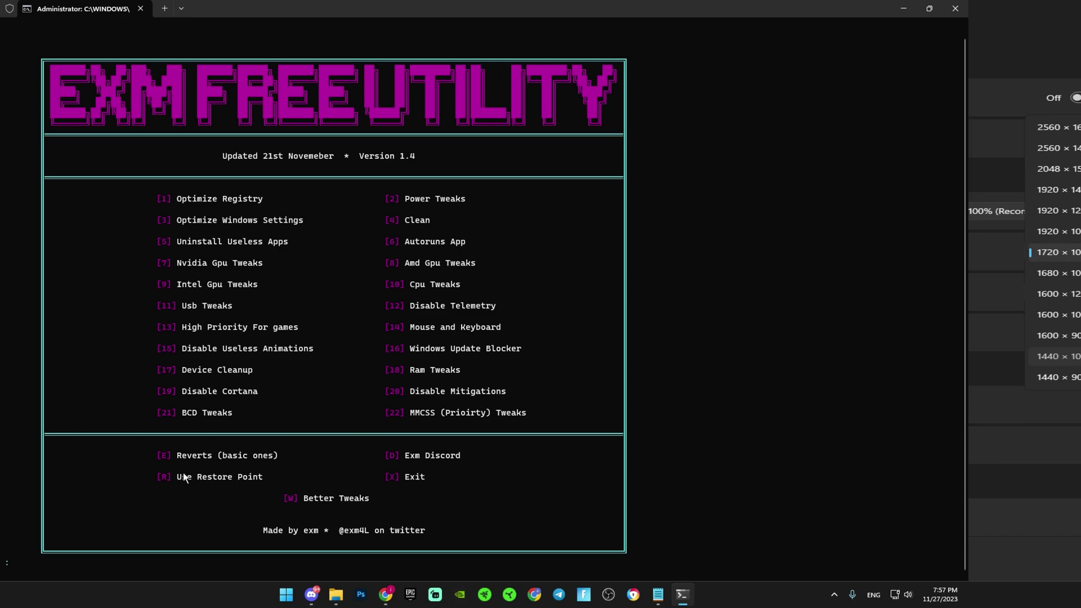
type("21")
key("Return")
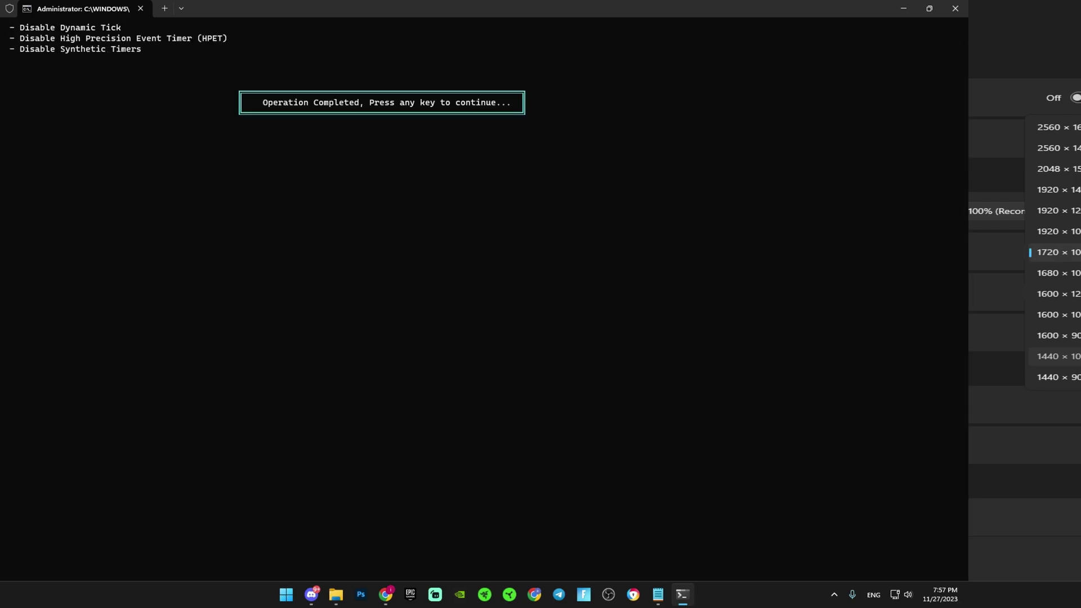
- Run option 22 for low-latency and game MMCSS priority tweaks, then return to the main menu
key("Return")
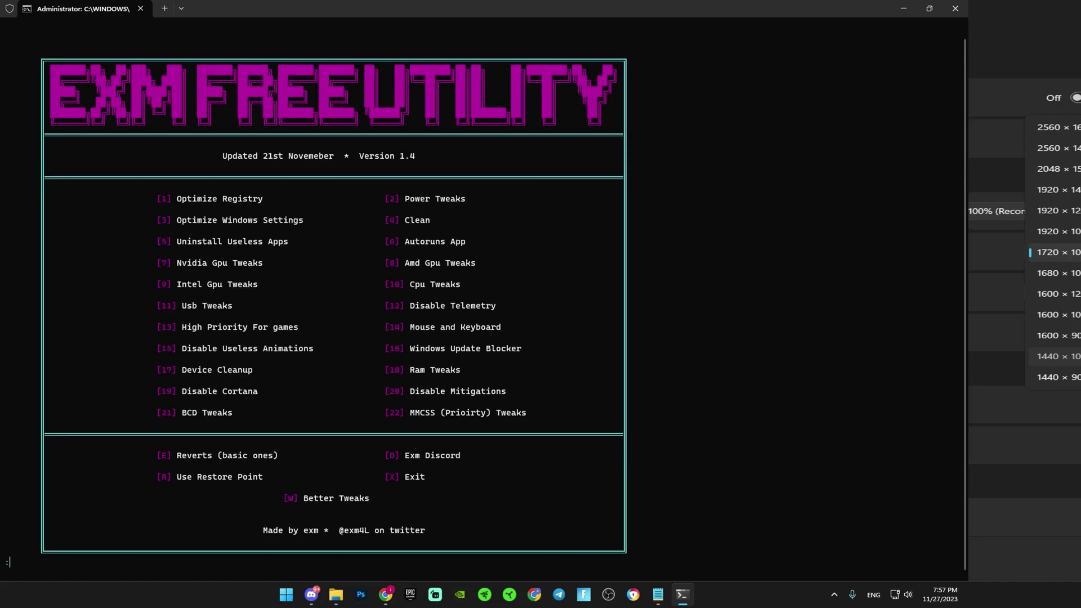
type("22")
key("Return")
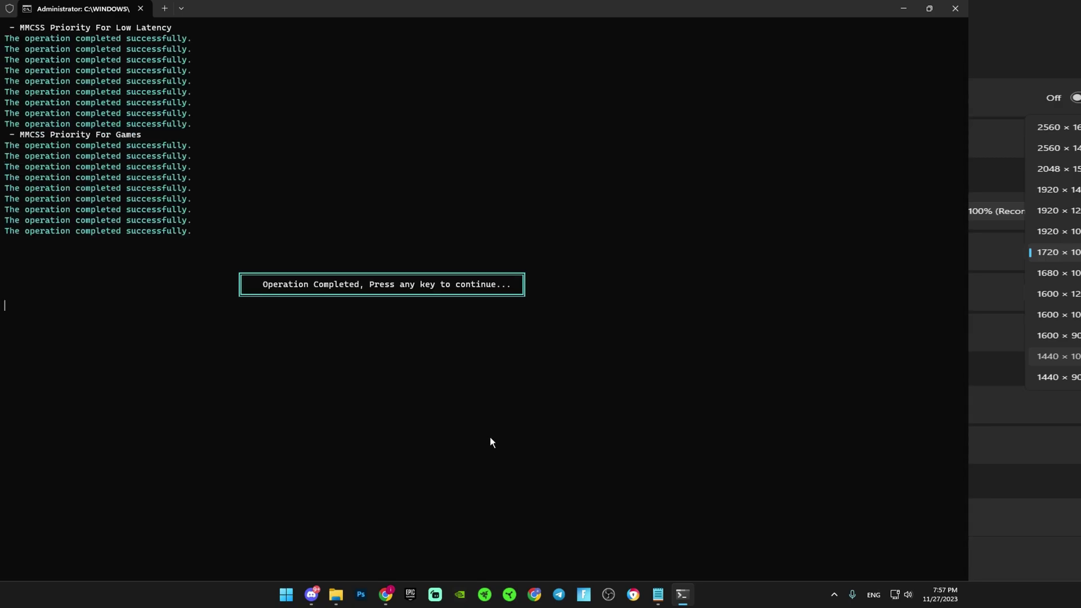
key("Return")
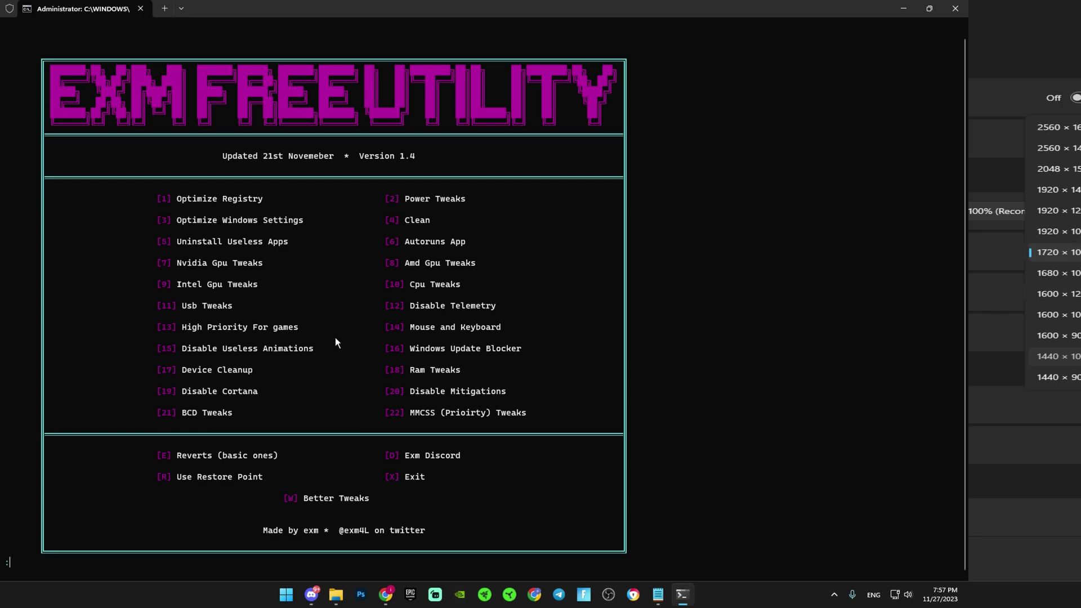
scroll(342, 370, "up", 1)
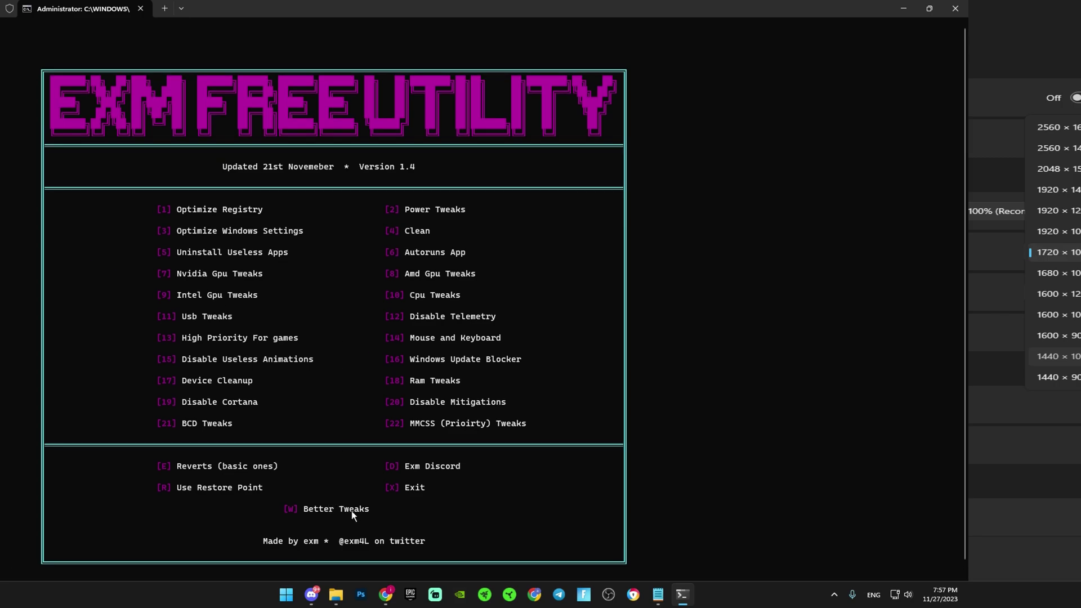
mouse_move(423, 167)
left_mouse_down()
mouse_move(352, 166)
mouse_move(369, 165)
left_mouse_up()
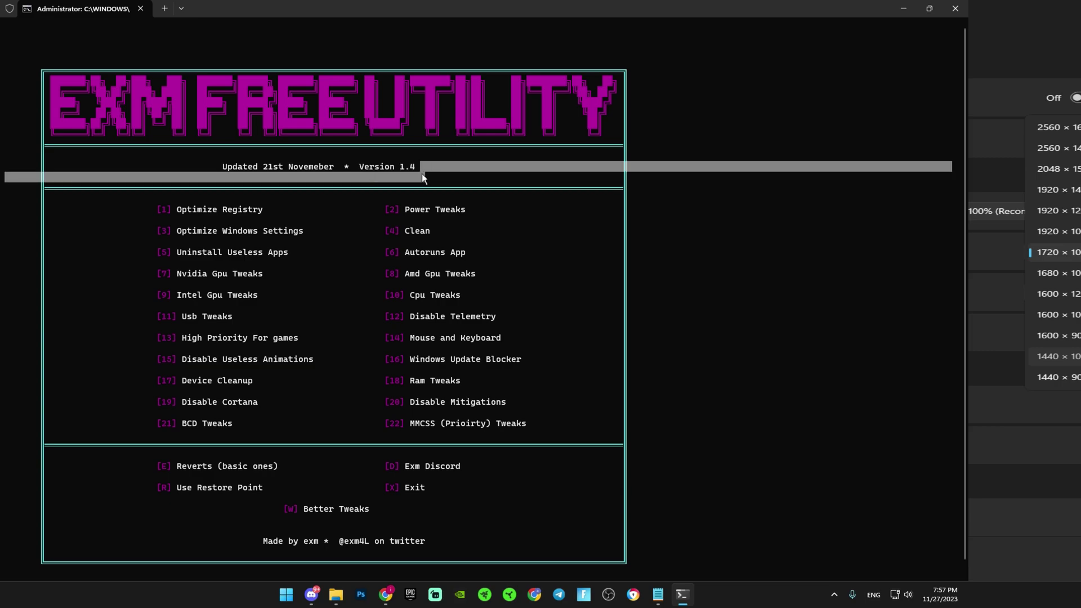
left_click(751, 175)
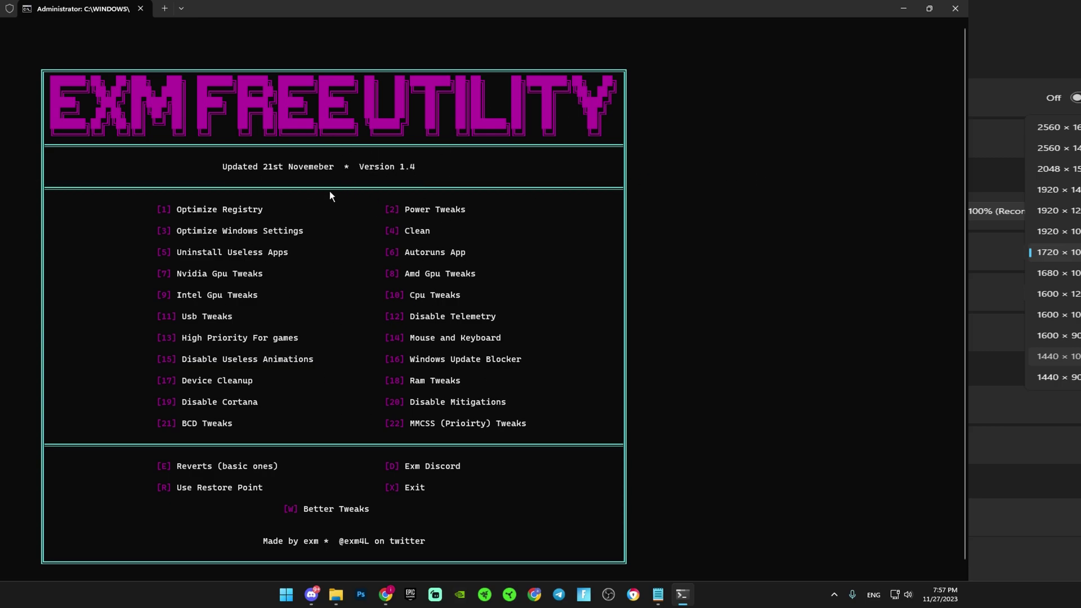